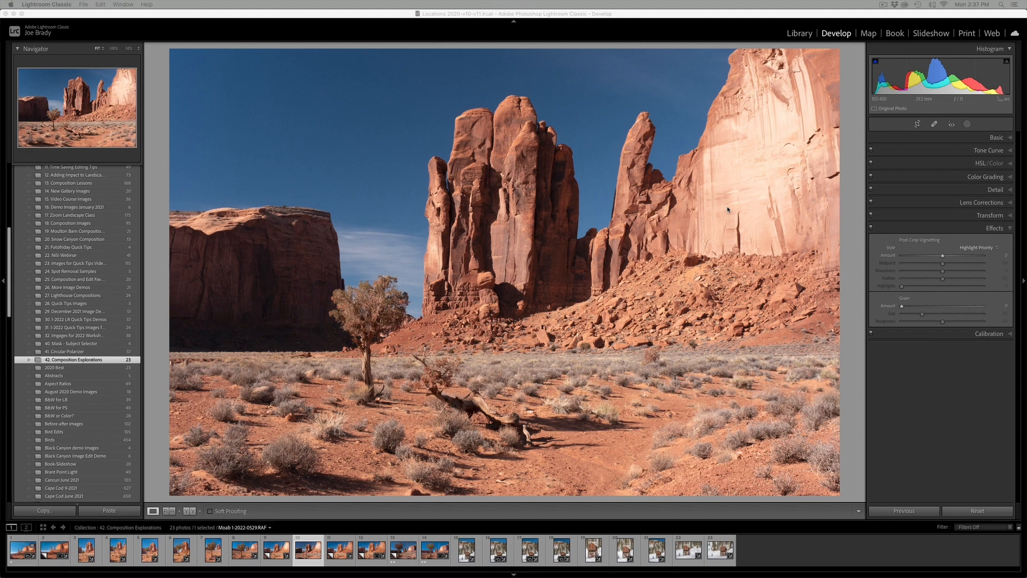
# - Adjust the photo's Basic settings: Exposure +0.30, Highlights −31, Shadows +44, Texture +26, Clarity +18, Vibrance +24 and Saturation +15
pyautogui.click(994, 139)
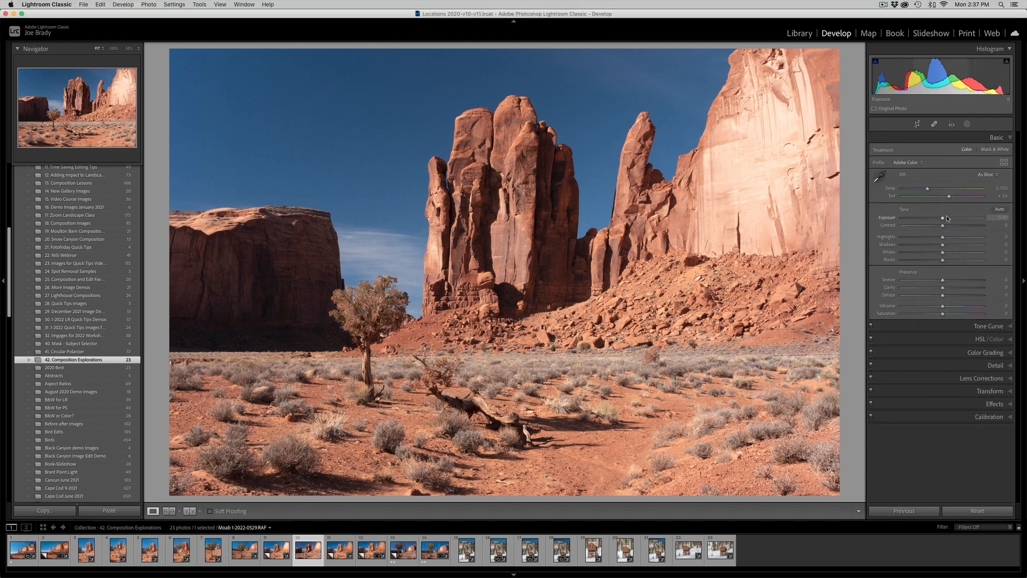
pyautogui.moveTo(942, 245); pyautogui.dragTo(945, 219)
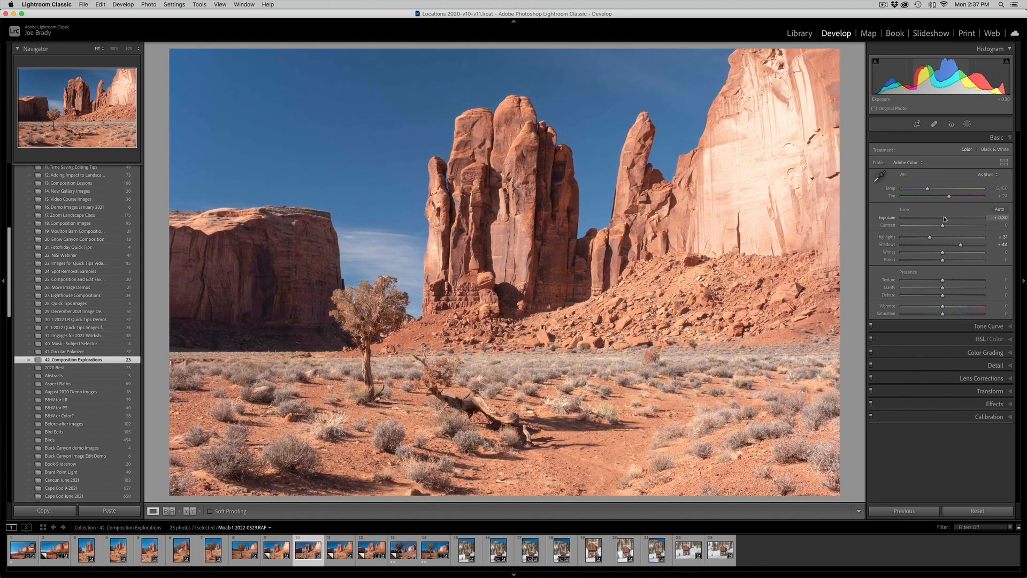
pyautogui.click(952, 281)
pyautogui.click(950, 288)
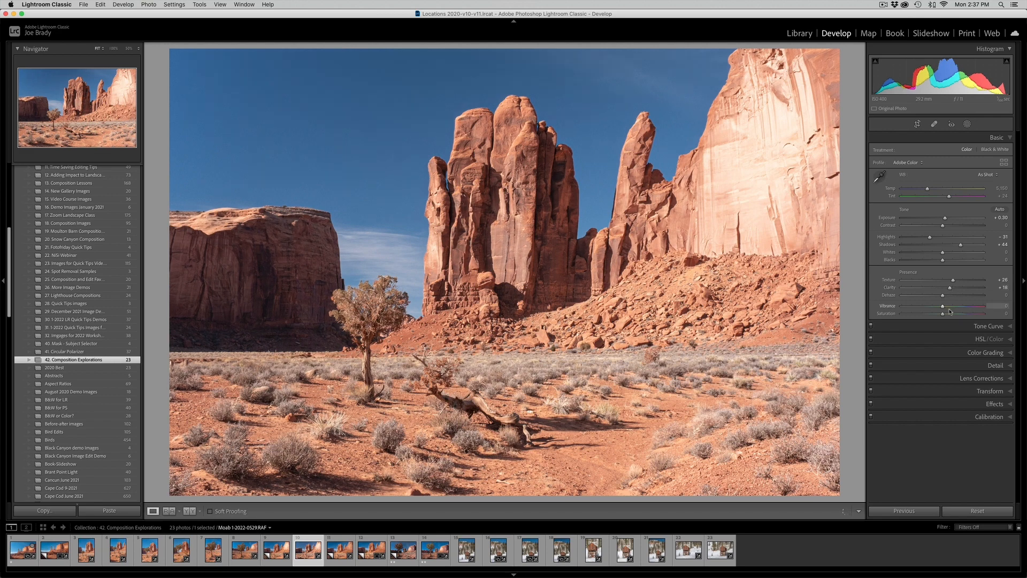
pyautogui.click(953, 307)
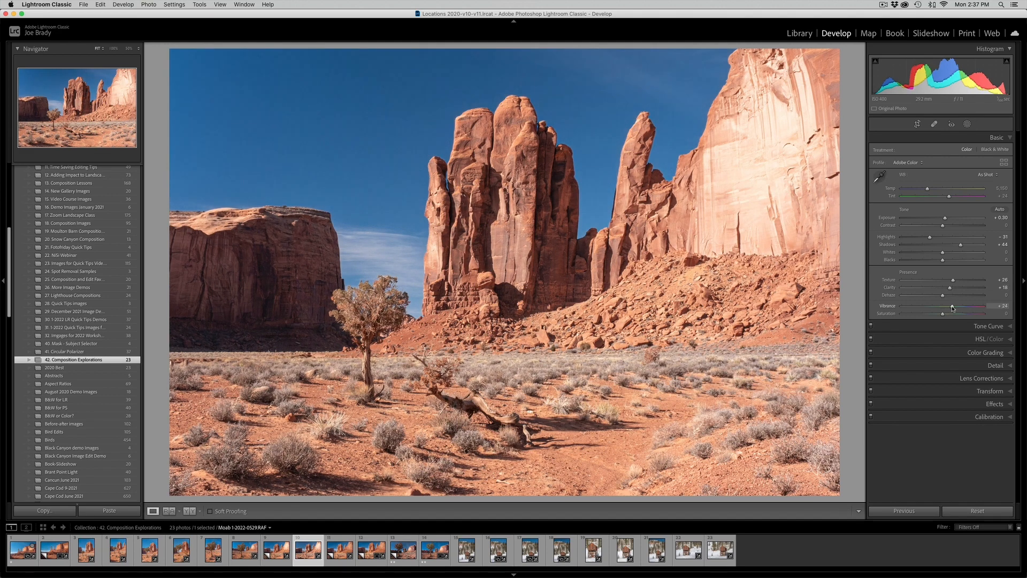
pyautogui.click(946, 314)
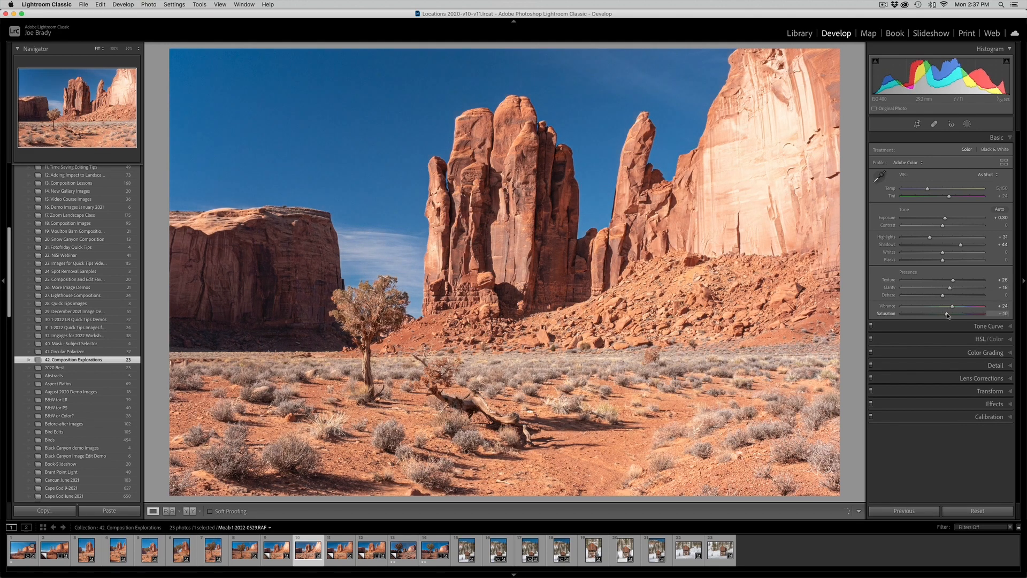
pyautogui.moveTo(946, 314); pyautogui.dragTo(949, 316)
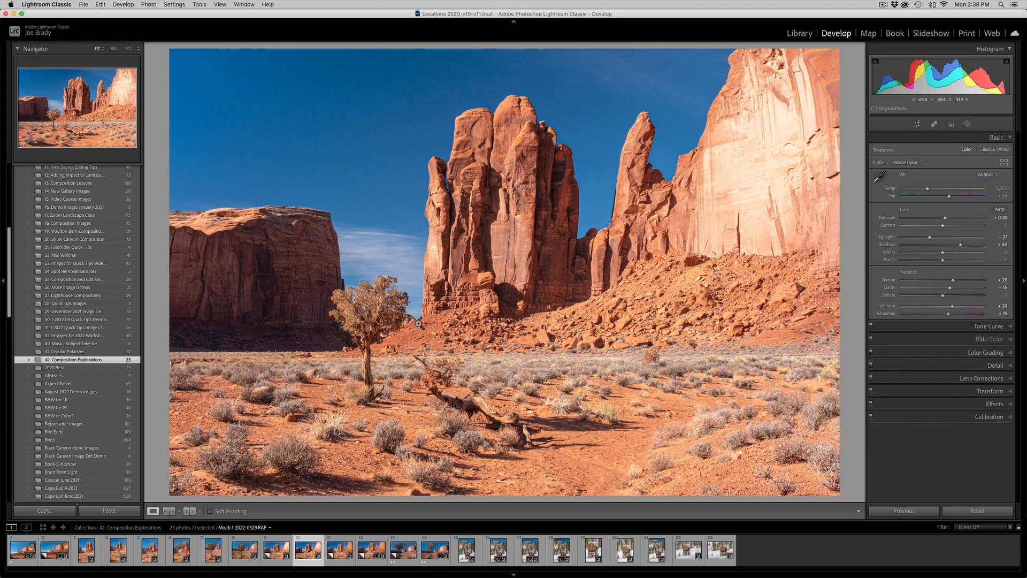
# - Create a brush mask with edit pins hidden and paint it over the tree's foliage using Auto Mask
pyautogui.click(966, 124)
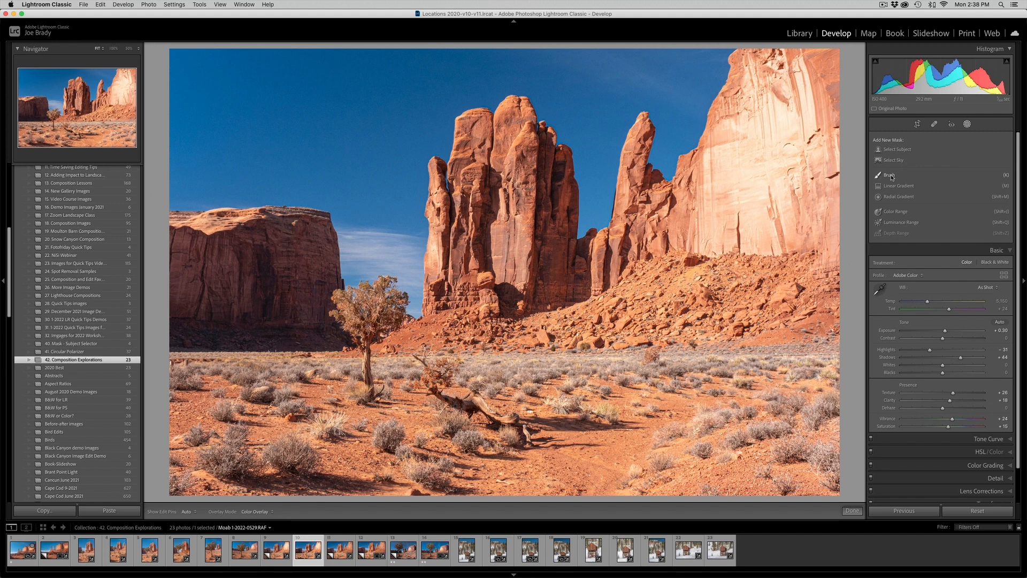
pyautogui.click(891, 175)
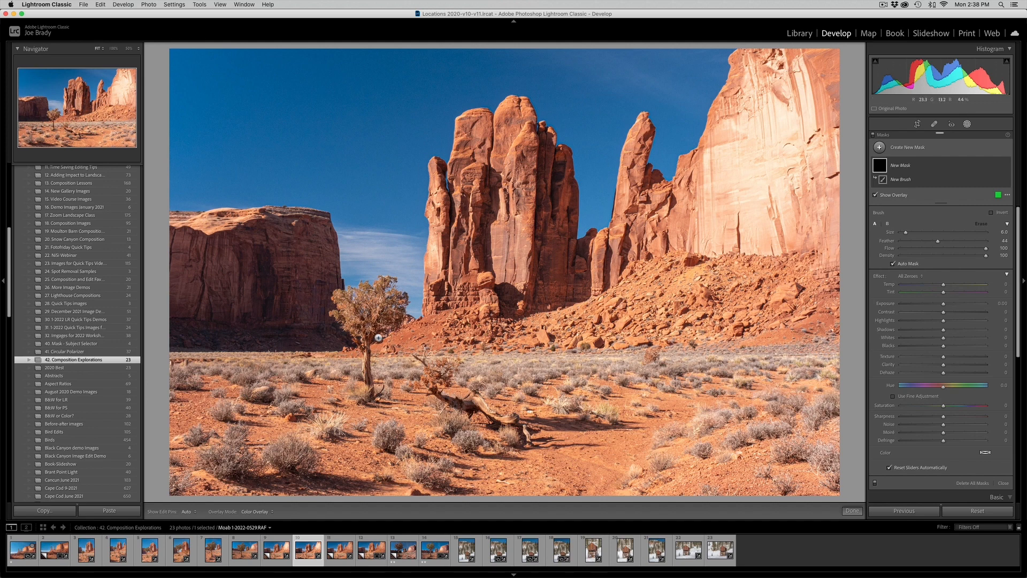
pyautogui.press('h')
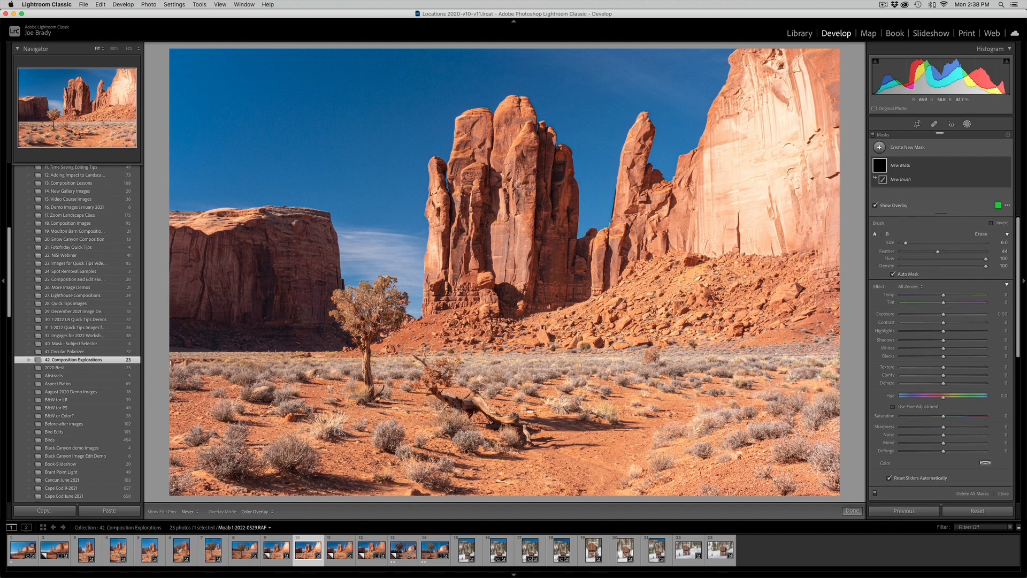
pyautogui.moveTo(383, 313)
pyautogui.mouseDown()
pyautogui.moveTo(383, 283)
pyautogui.moveTo(361, 291)
pyautogui.moveTo(366, 319)
pyautogui.moveTo(340, 296)
pyautogui.moveTo(353, 329)
pyautogui.moveTo(337, 318)
pyautogui.moveTo(369, 332)
pyautogui.moveTo(401, 308)
pyautogui.moveTo(393, 296)
pyautogui.moveTo(367, 314)
pyautogui.mouseUp()
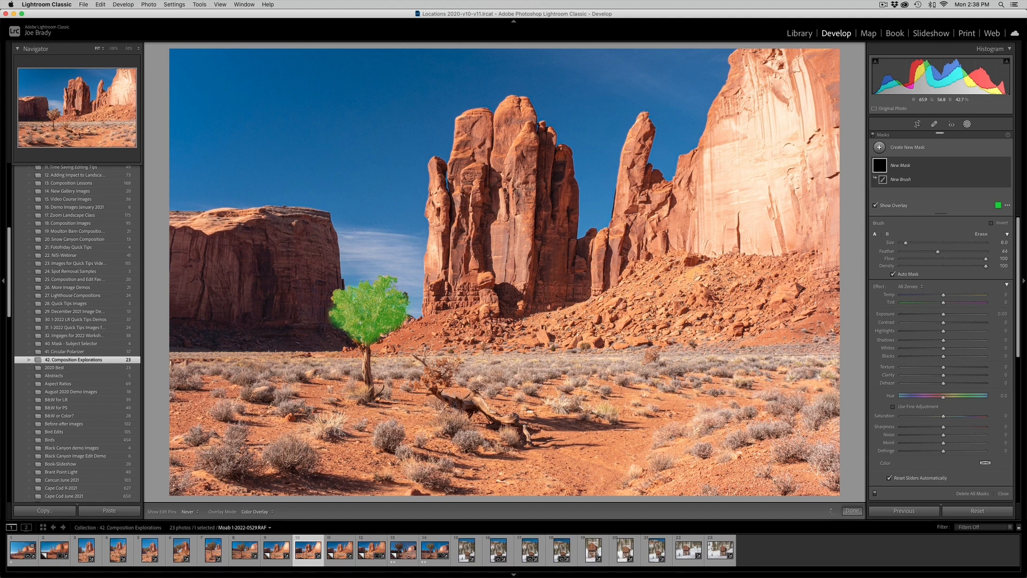
pyautogui.moveTo(410, 302); pyautogui.dragTo(408, 303)
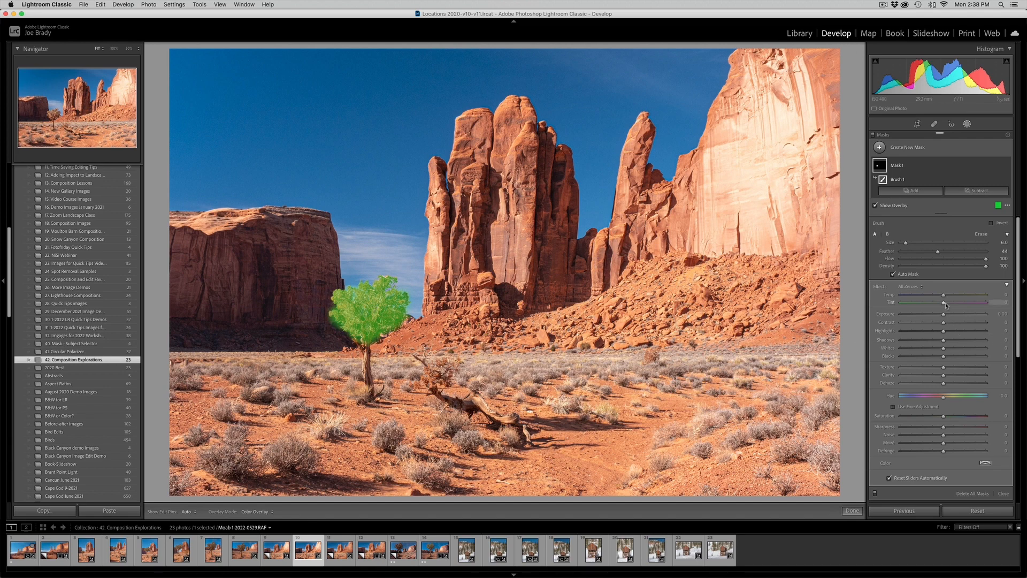
# - Green up the masked tree with Tint −47, a slightly cooler Temp, Exposure −0.14 and Saturation 58, with the overlay hidden
pyautogui.press('o')
pyautogui.moveTo(943, 304); pyautogui.dragTo(922, 305)
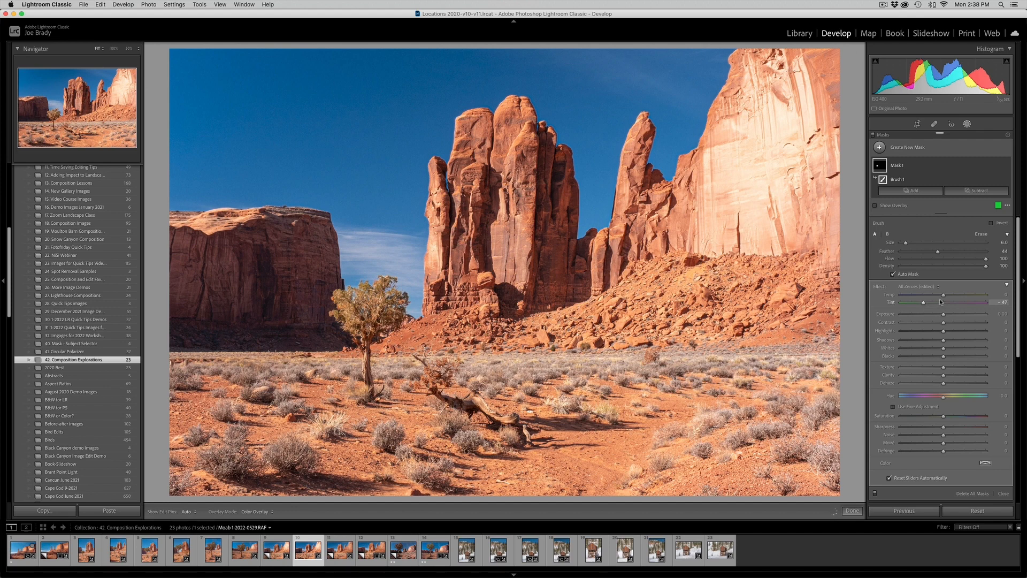
pyautogui.moveTo(943, 295); pyautogui.dragTo(942, 317)
pyautogui.moveTo(966, 417); pyautogui.dragTo(969, 417)
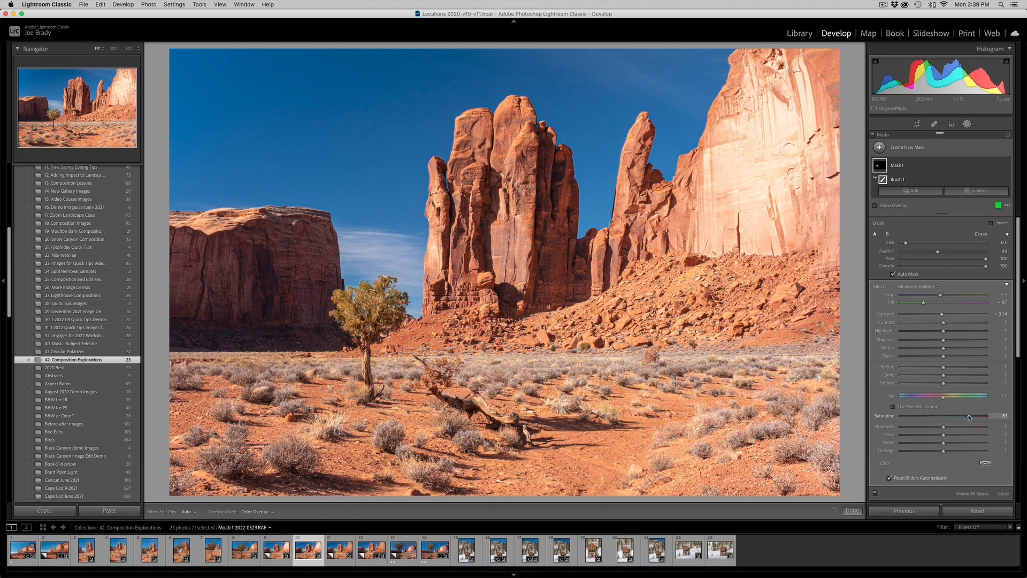
pyautogui.moveTo(969, 418); pyautogui.dragTo(968, 417)
pyautogui.scroll(-1, 967, 417)
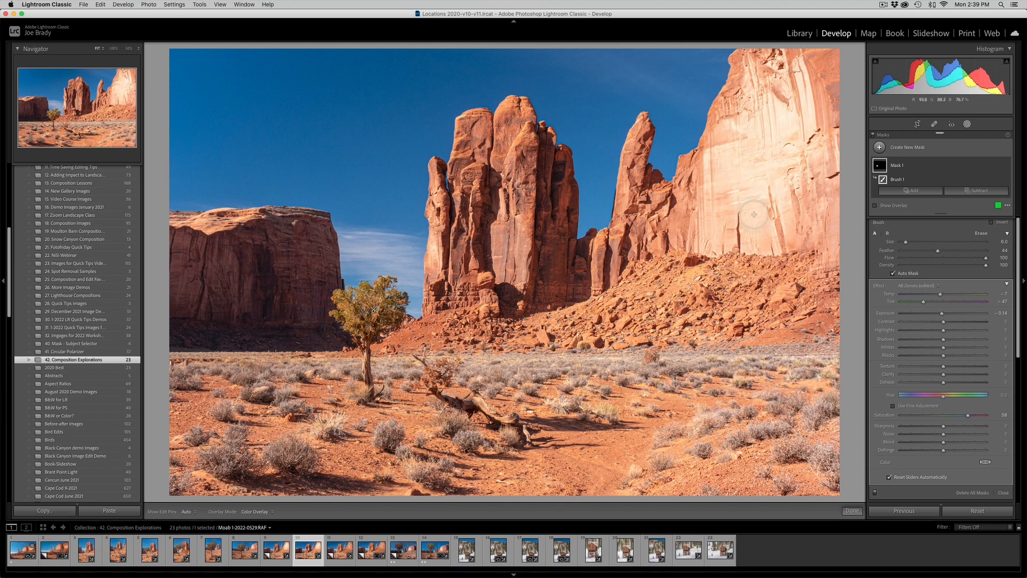
# - Paint a new size 21 brush mask over the pale sunlit cliff face and lower its Exposure to −0.65
pyautogui.press('k')
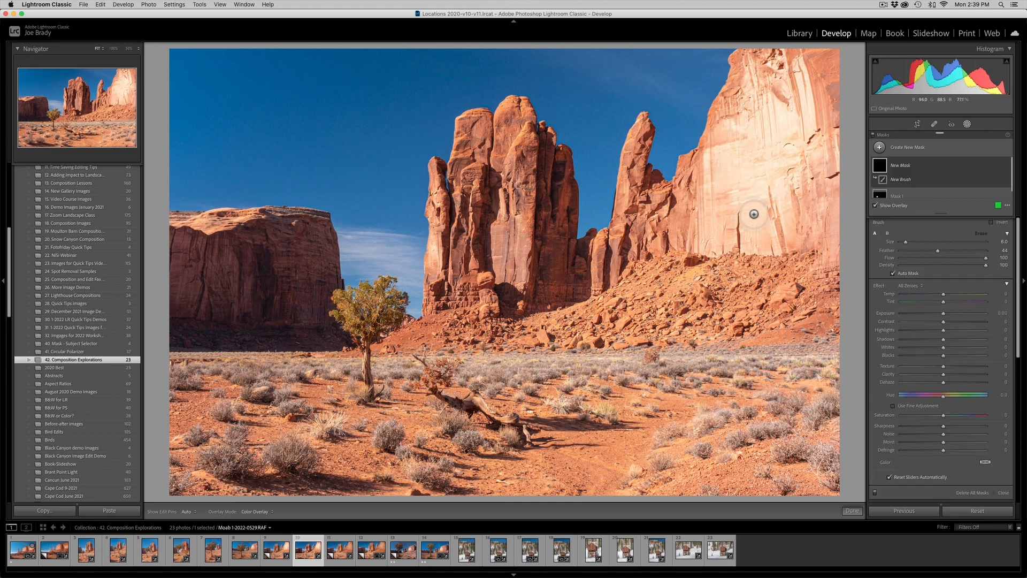
pyautogui.scroll(10, 746, 194)
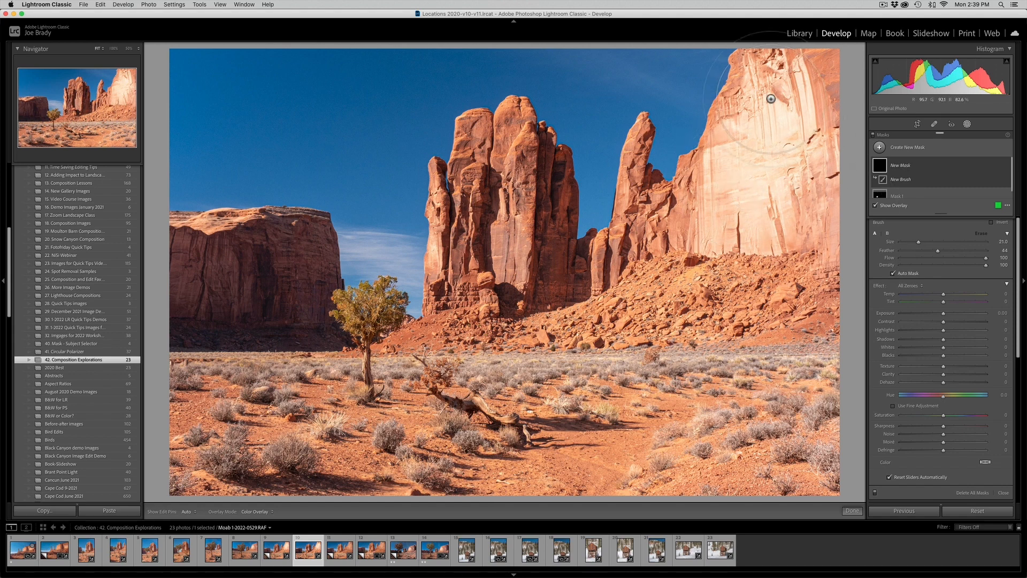
pyautogui.moveTo(761, 92)
pyautogui.mouseDown()
pyautogui.moveTo(761, 151)
pyautogui.moveTo(788, 129)
pyautogui.moveTo(729, 179)
pyautogui.moveTo(723, 226)
pyautogui.moveTo(748, 201)
pyautogui.moveTo(756, 231)
pyautogui.moveTo(763, 173)
pyautogui.moveTo(808, 97)
pyautogui.moveTo(800, 78)
pyautogui.moveTo(796, 99)
pyautogui.mouseUp()
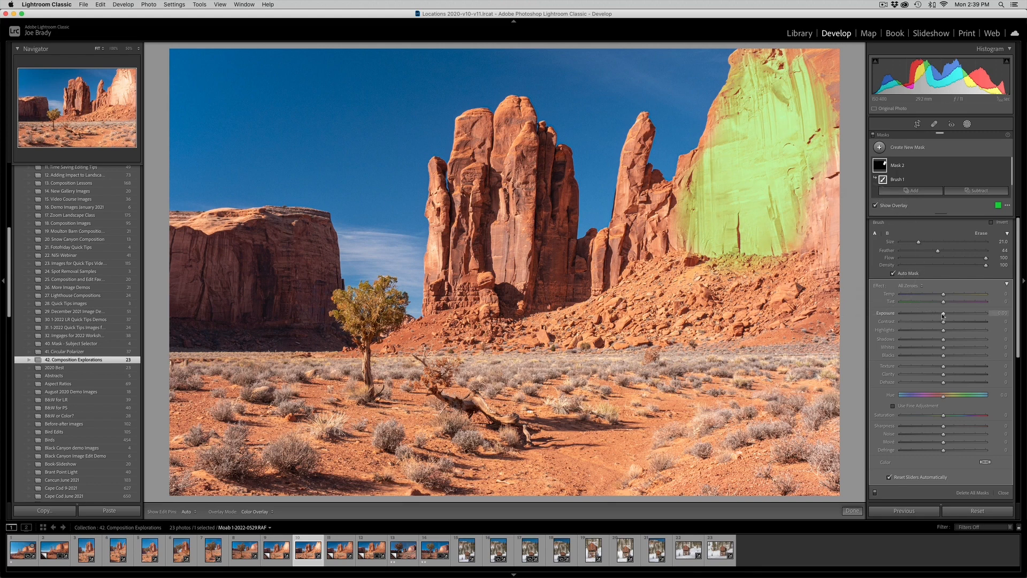
pyautogui.moveTo(942, 314); pyautogui.dragTo(935, 316)
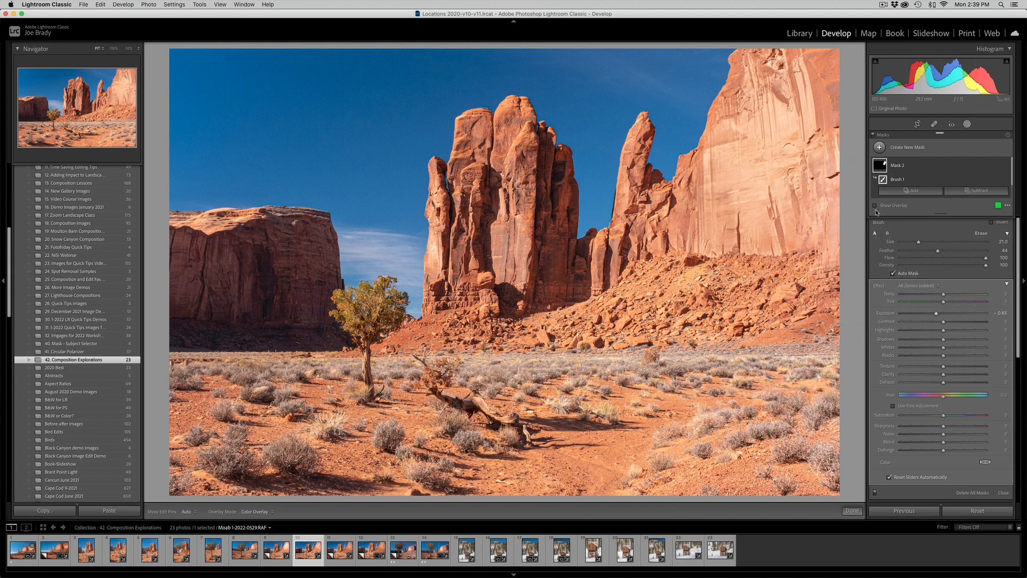
# - Paint another brush mask over the central rock towers and slightly warm its Temp
pyautogui.press('k')
pyautogui.click(875, 205)
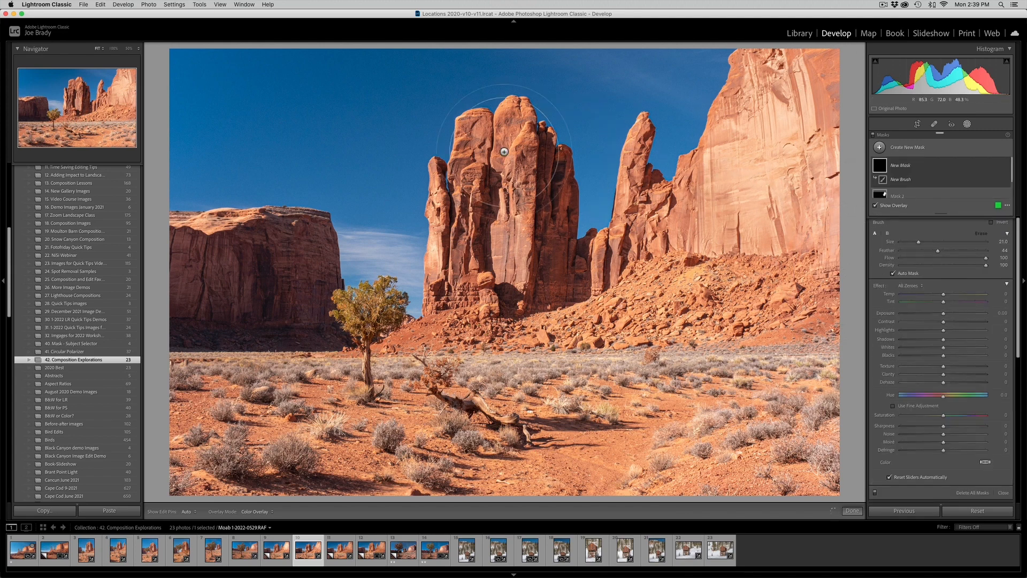
pyautogui.moveTo(500, 107)
pyautogui.mouseDown()
pyautogui.moveTo(505, 285)
pyautogui.moveTo(470, 312)
pyautogui.moveTo(422, 326)
pyautogui.moveTo(439, 292)
pyautogui.moveTo(536, 210)
pyautogui.moveTo(499, 110)
pyautogui.moveTo(458, 119)
pyautogui.moveTo(445, 244)
pyautogui.moveTo(410, 184)
pyautogui.moveTo(423, 252)
pyautogui.moveTo(506, 313)
pyautogui.moveTo(416, 341)
pyautogui.moveTo(453, 345)
pyautogui.moveTo(508, 325)
pyautogui.moveTo(525, 284)
pyautogui.moveTo(514, 237)
pyautogui.moveTo(503, 255)
pyautogui.moveTo(521, 284)
pyautogui.mouseUp()
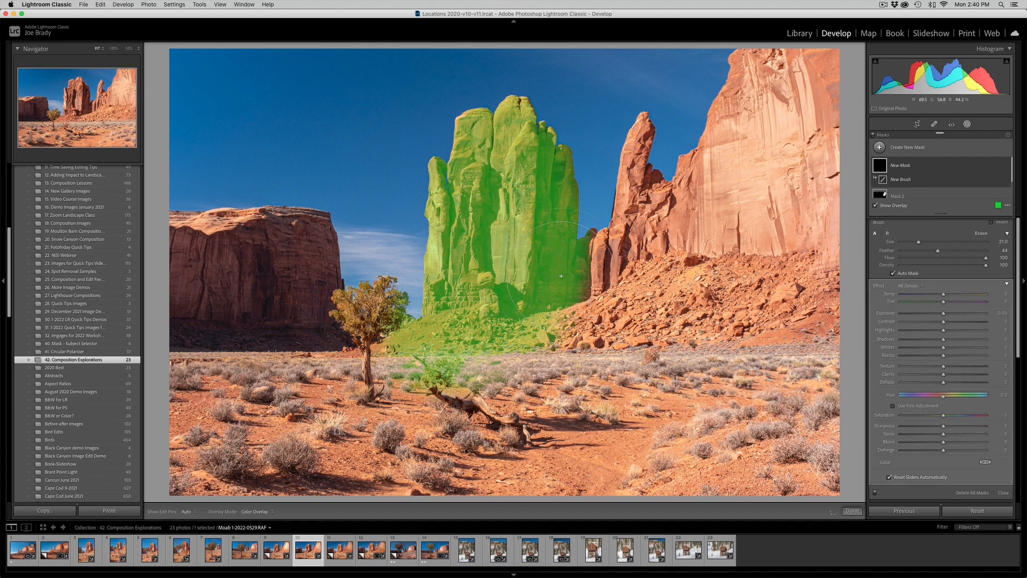
pyautogui.click(590, 271)
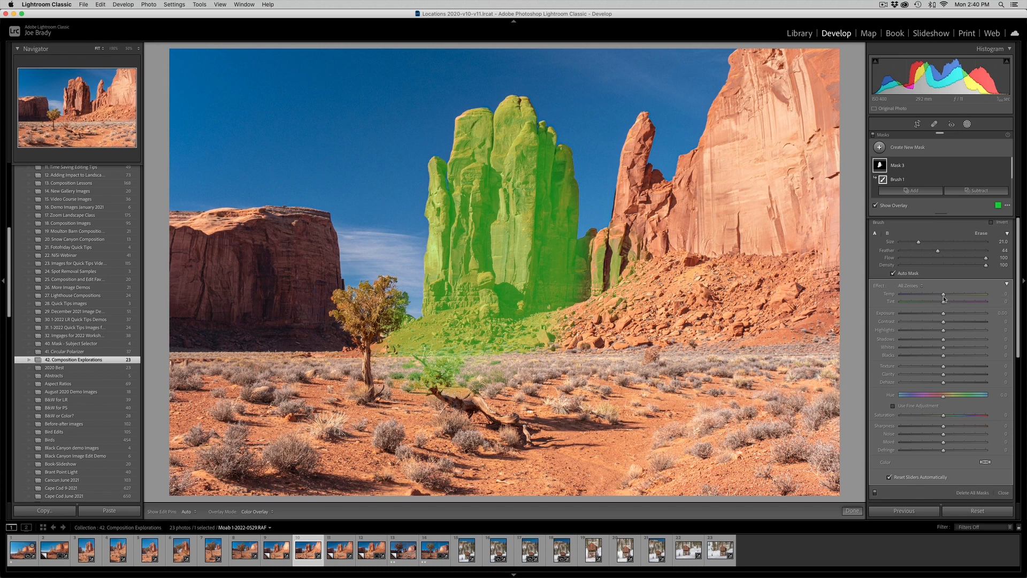
pyautogui.moveTo(943, 294); pyautogui.dragTo(946, 295)
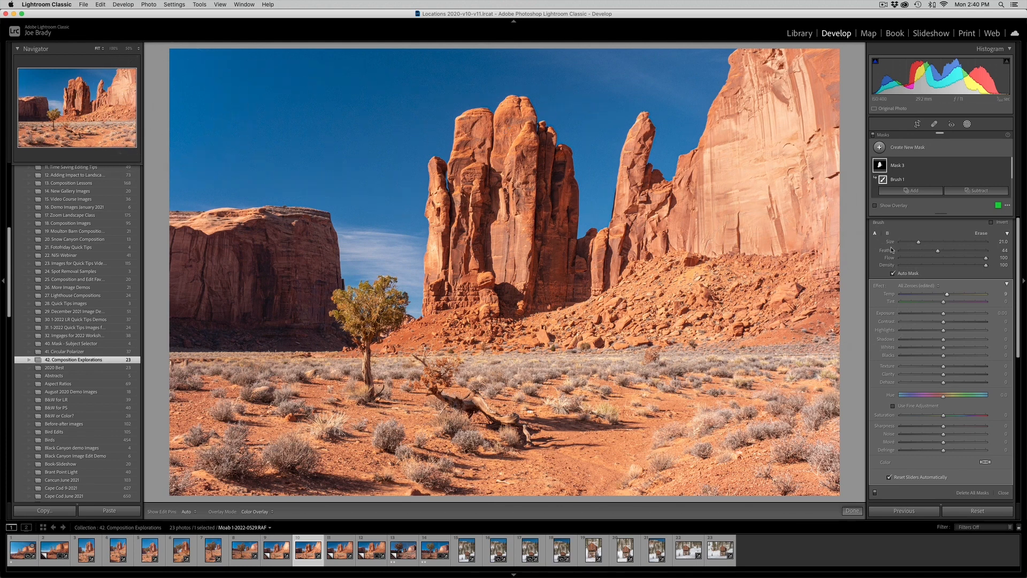
# - Paint a new brush mask without Auto Mask over the right-hand cliff, rubble slope and foreground, and set its Exposure to −0.42
pyautogui.press('k')
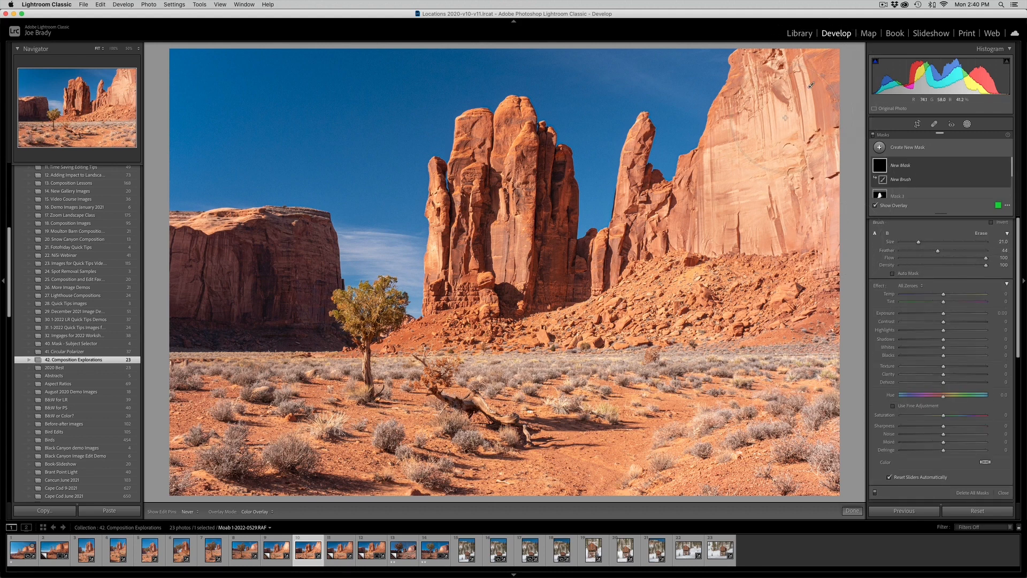
pyautogui.moveTo(810, 85)
pyautogui.mouseDown()
pyautogui.moveTo(763, 166)
pyautogui.moveTo(775, 236)
pyautogui.moveTo(803, 289)
pyautogui.moveTo(775, 311)
pyautogui.moveTo(695, 313)
pyautogui.moveTo(712, 262)
pyautogui.moveTo(642, 321)
pyautogui.moveTo(660, 257)
pyautogui.moveTo(825, 326)
pyautogui.moveTo(824, 363)
pyautogui.moveTo(764, 454)
pyautogui.mouseUp()
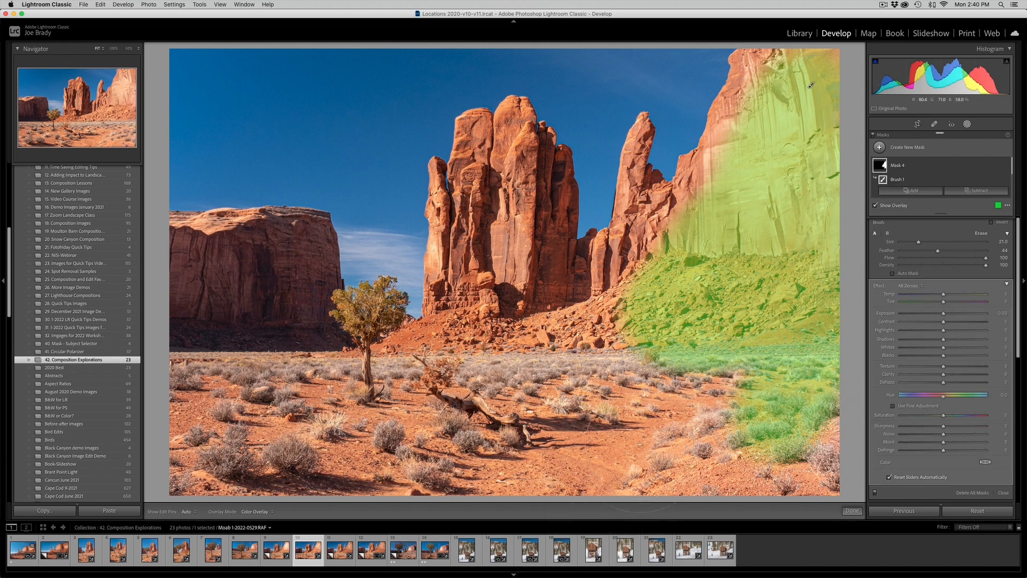
pyautogui.moveTo(669, 476)
pyautogui.mouseDown()
pyautogui.moveTo(811, 482)
pyautogui.moveTo(819, 442)
pyautogui.moveTo(805, 464)
pyautogui.moveTo(661, 473)
pyautogui.moveTo(698, 473)
pyautogui.moveTo(793, 403)
pyautogui.moveTo(818, 357)
pyautogui.mouseUp()
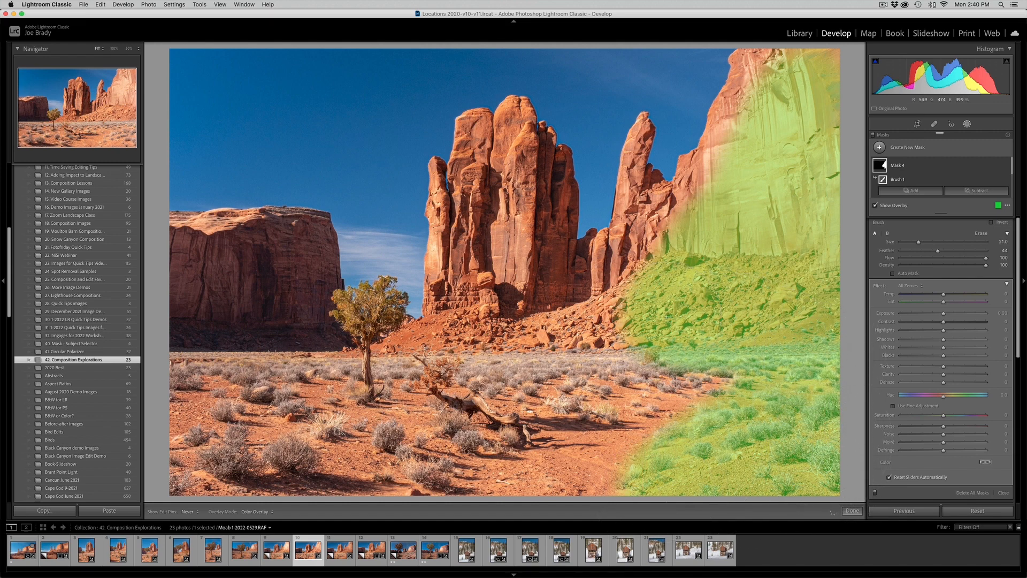
pyautogui.moveTo(621, 326)
pyautogui.mouseDown()
pyautogui.moveTo(604, 289)
pyautogui.moveTo(588, 307)
pyautogui.moveTo(614, 332)
pyautogui.mouseUp()
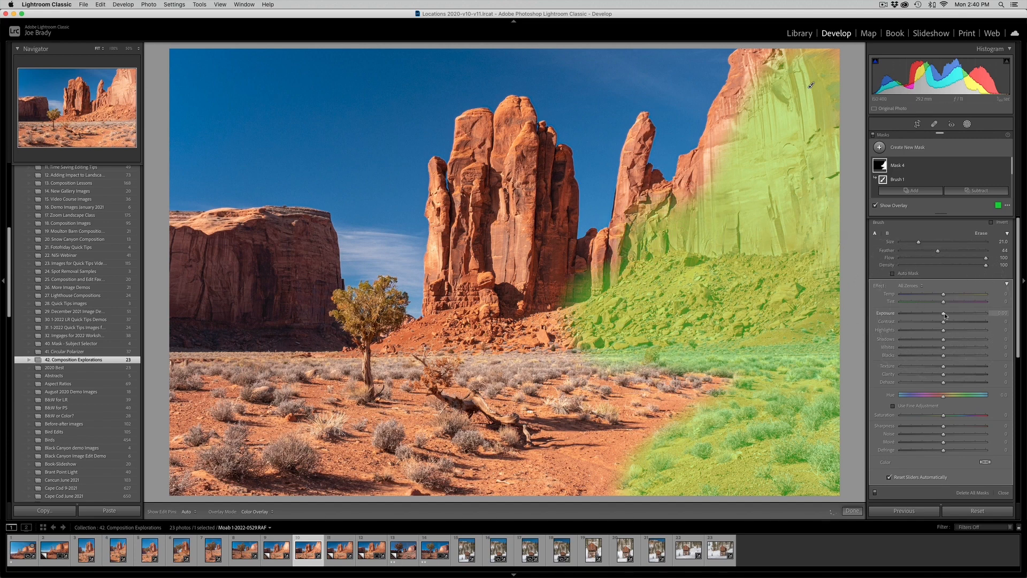
pyautogui.moveTo(944, 316); pyautogui.dragTo(941, 314)
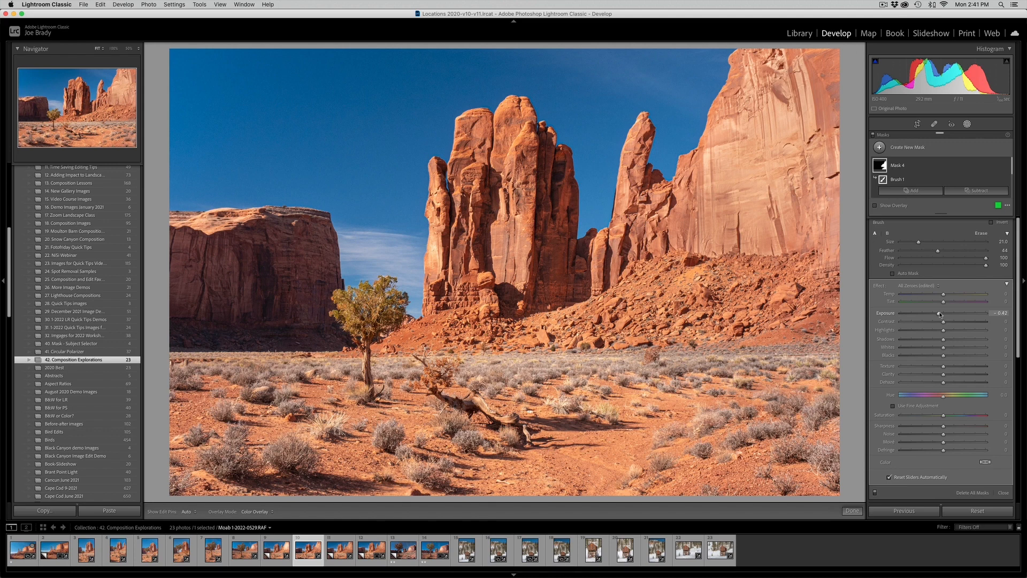
# - Crop a strip of sky off the photo's upper edge and part of the cliff off its right side
pyautogui.press('r')
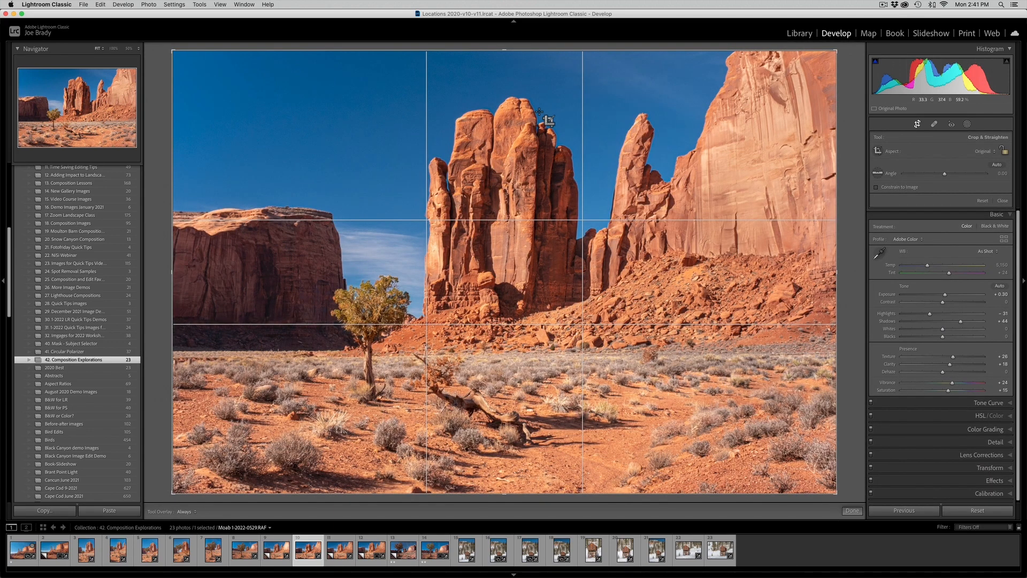
pyautogui.moveTo(505, 50); pyautogui.dragTo(505, 62)
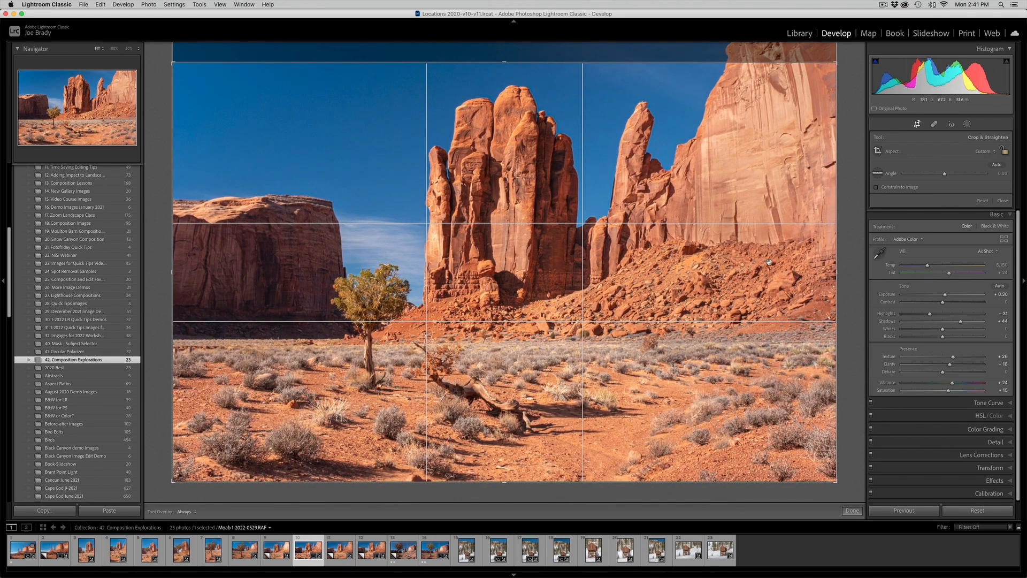
pyautogui.moveTo(836, 273); pyautogui.dragTo(798, 273)
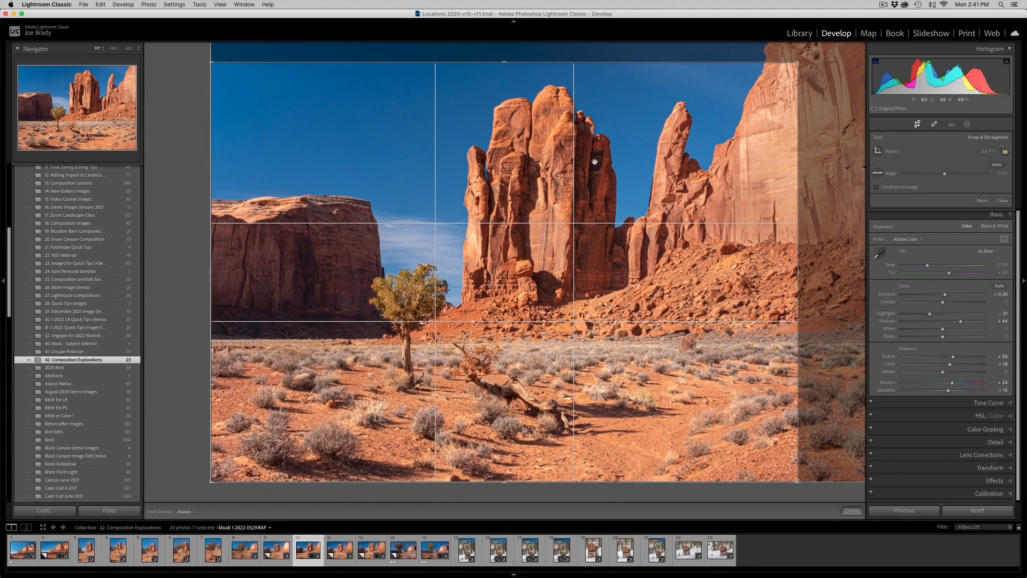
pyautogui.moveTo(541, 305); pyautogui.dragTo(538, 306)
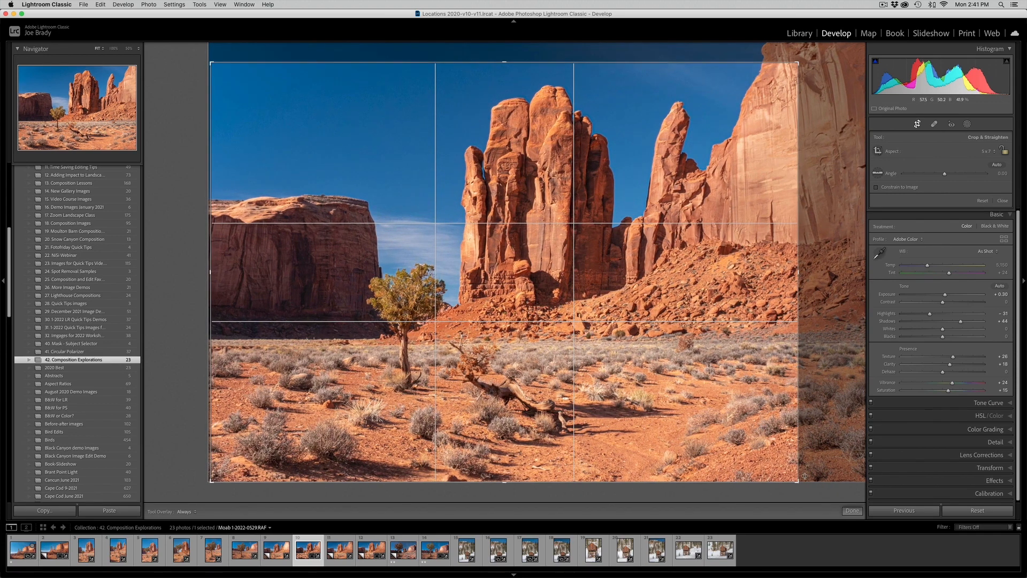
pyautogui.click(850, 510)
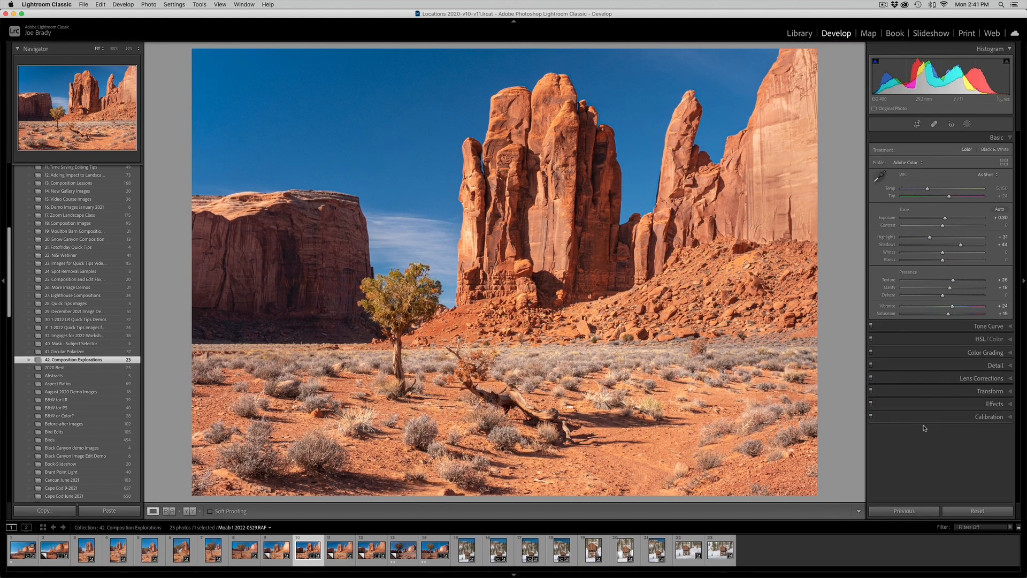
# - Add a subtle dark post-crop vignette with an Amount of −6
pyautogui.click(994, 404)
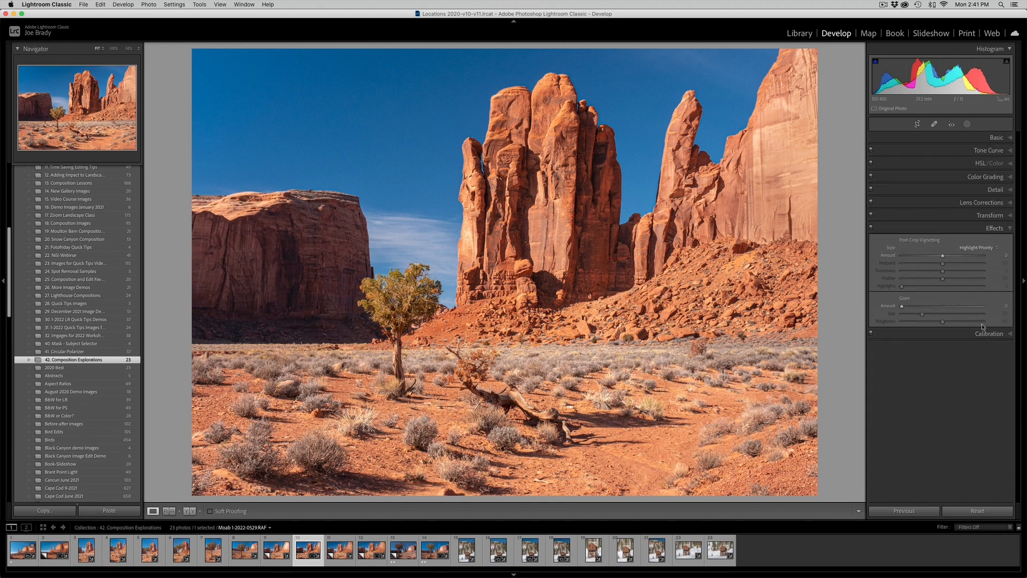
pyautogui.moveTo(943, 258); pyautogui.dragTo(941, 259)
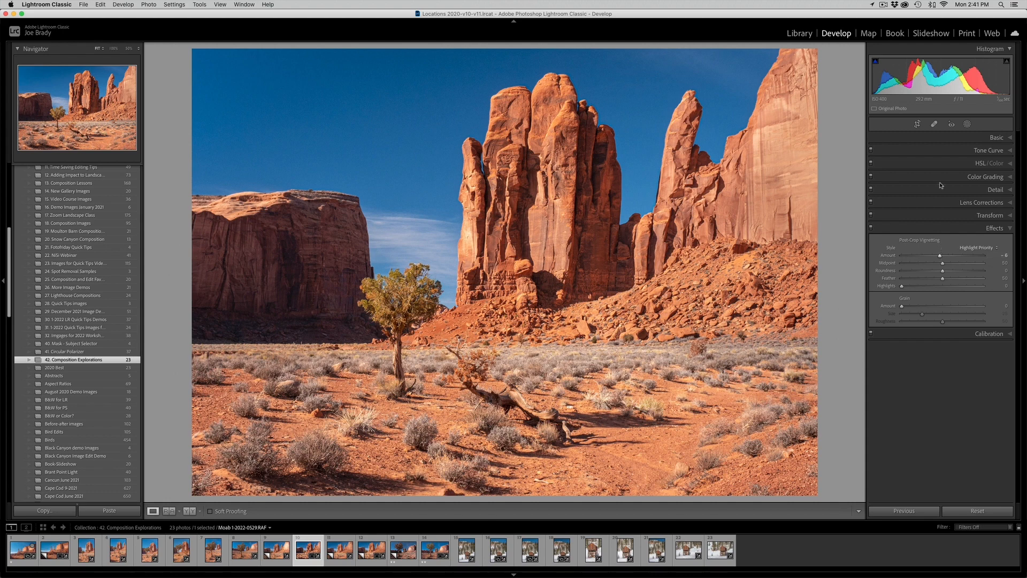
# - Add a radial gradient mask over the central rock towers, tilted toward the tree and foreground, with a Feather of 50
pyautogui.click(967, 124)
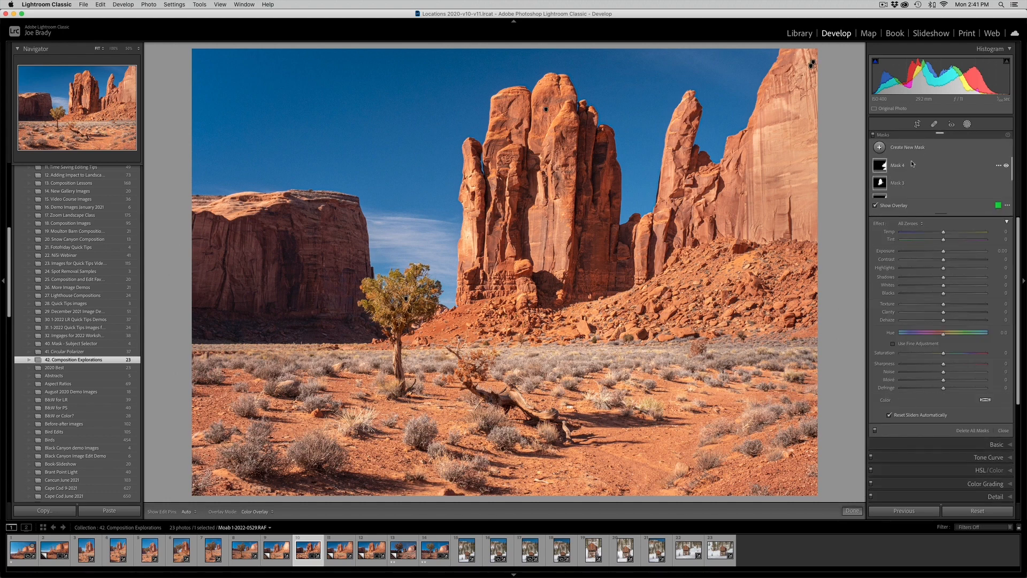
pyautogui.click(903, 148)
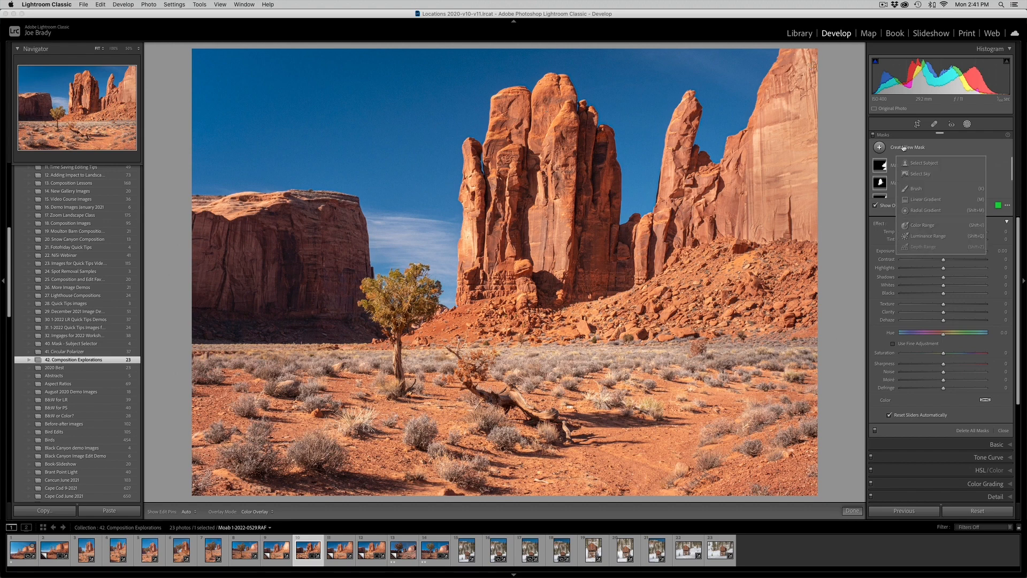
pyautogui.click(918, 211)
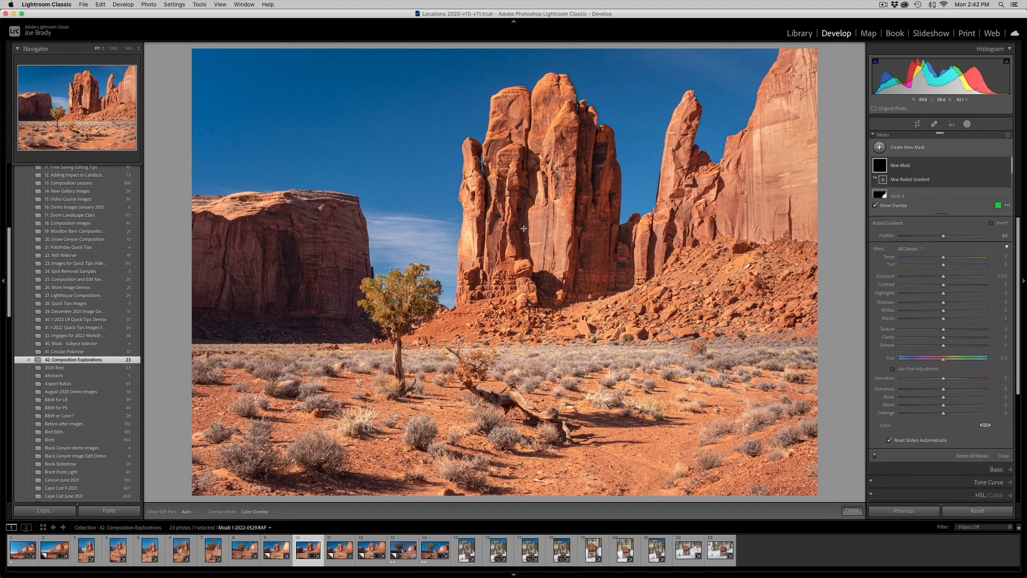
pyautogui.moveTo(523, 241); pyautogui.dragTo(597, 383)
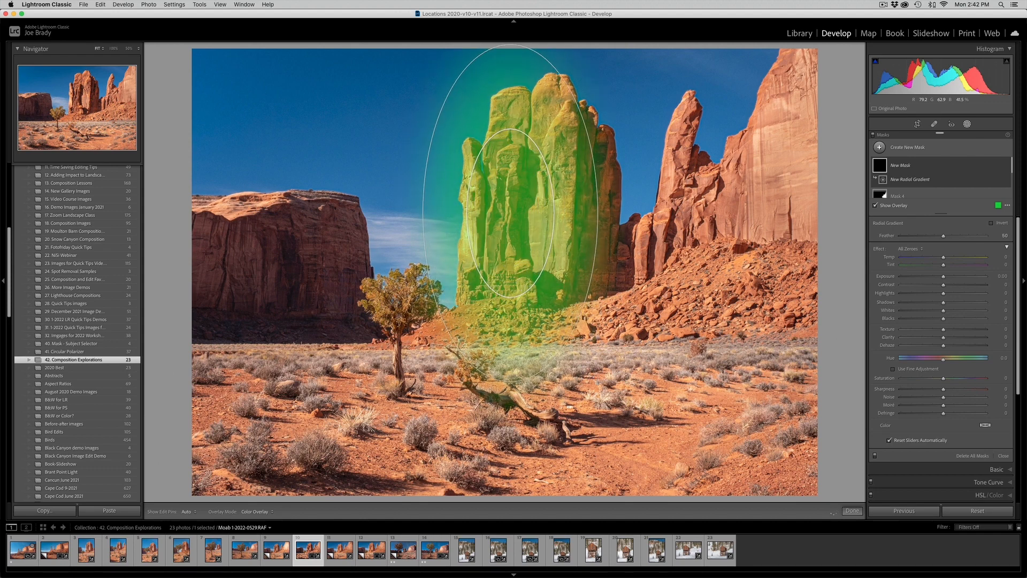
pyautogui.moveTo(507, 215); pyautogui.dragTo(493, 271)
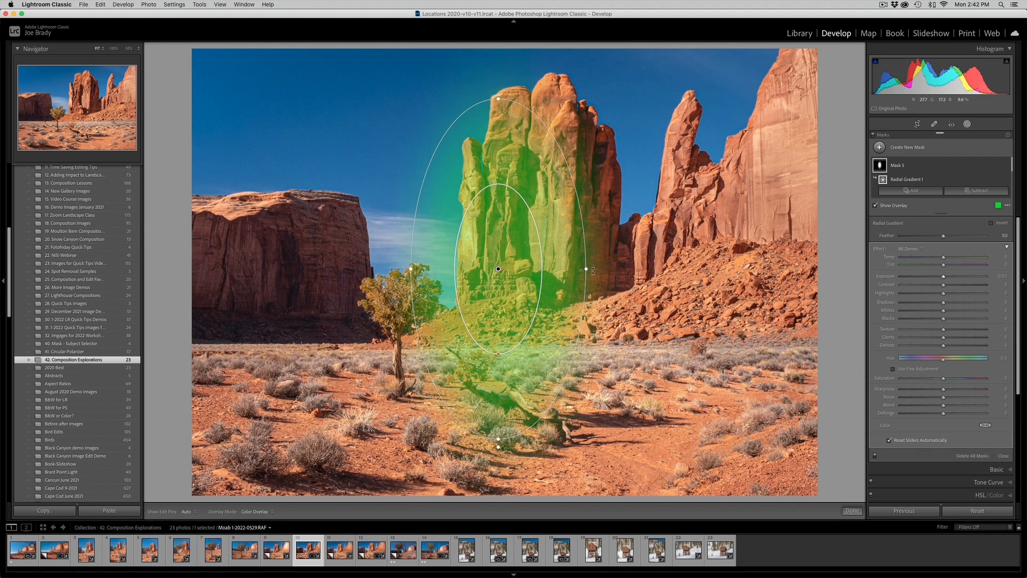
pyautogui.moveTo(592, 270); pyautogui.dragTo(573, 314)
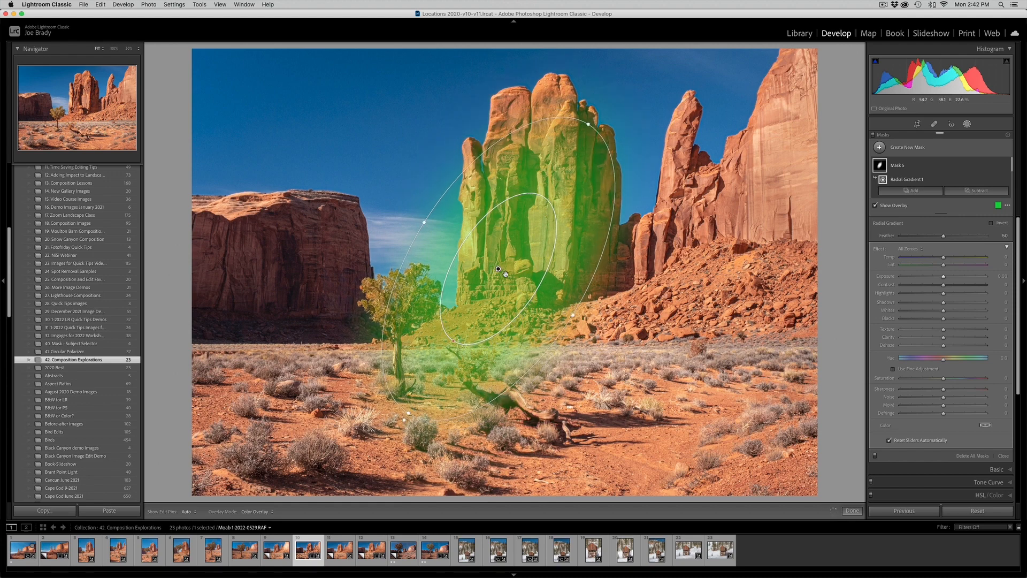
pyautogui.moveTo(499, 269); pyautogui.dragTo(491, 264)
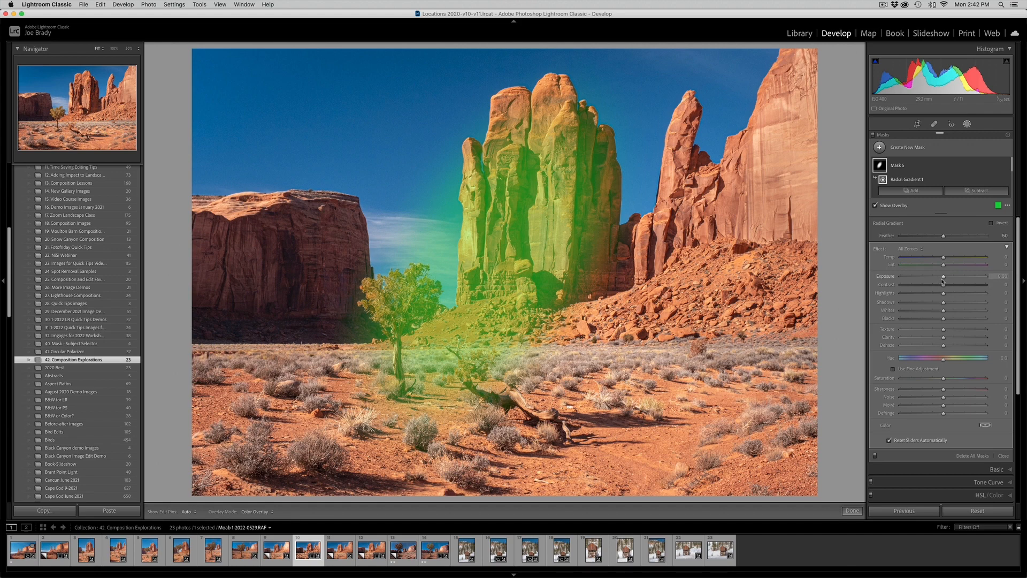
# - Set the radial mask's Exposure to 0.51, Highlights to −23, Shadows to −11 and Whites to −18, and finish masking
pyautogui.moveTo(943, 278); pyautogui.dragTo(947, 278)
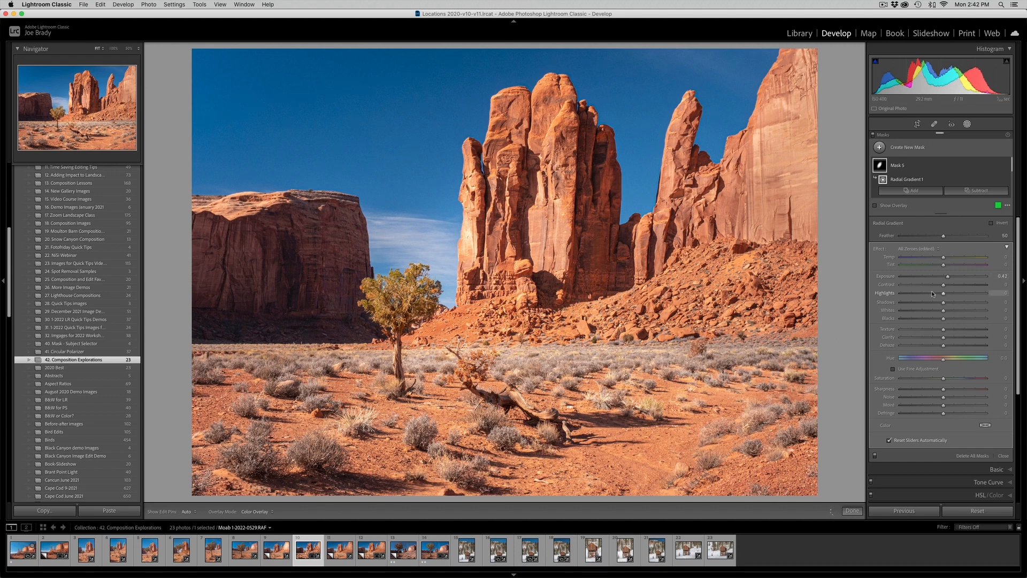
pyautogui.click(933, 293)
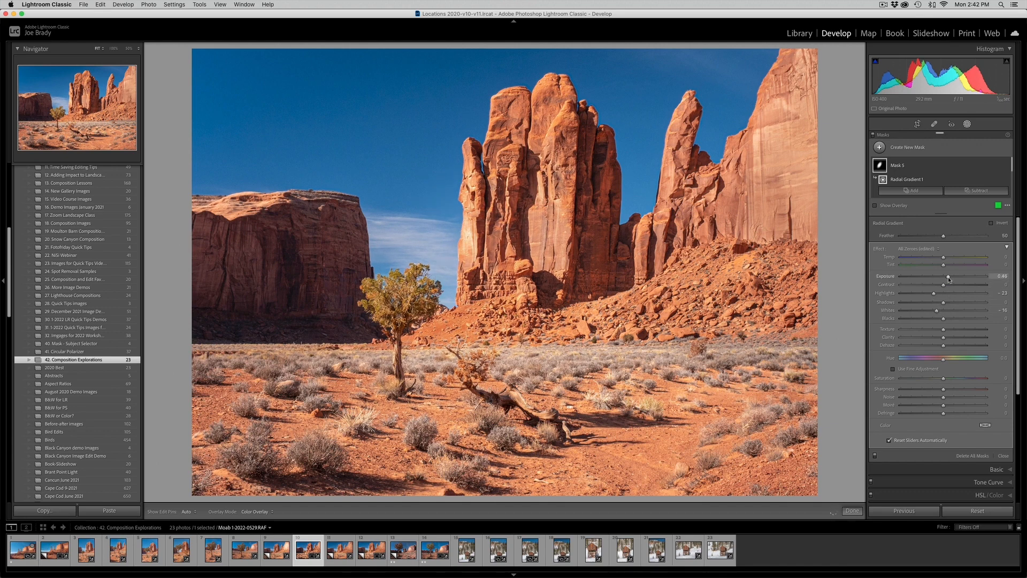
pyautogui.moveTo(948, 279); pyautogui.dragTo(949, 279)
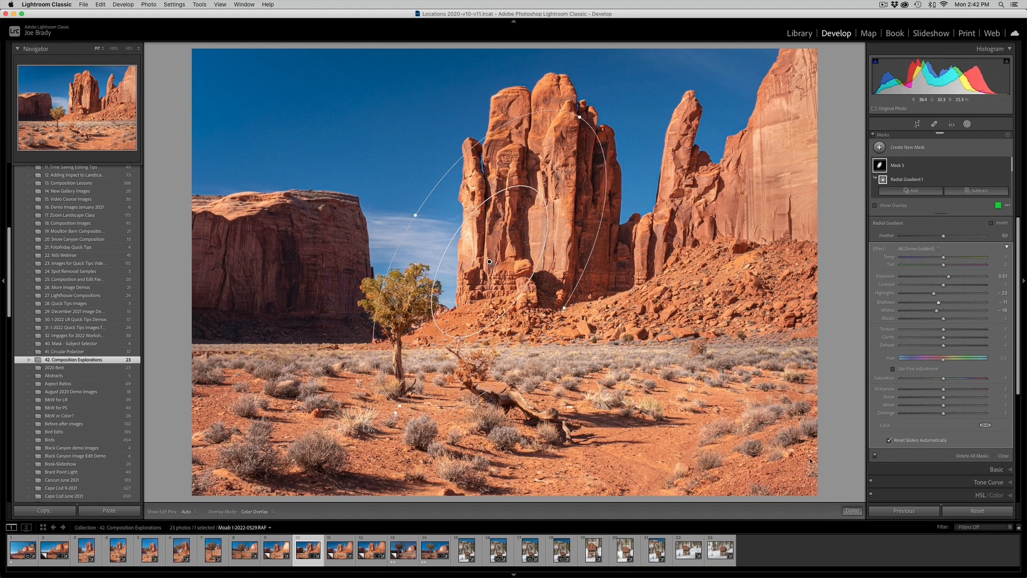
pyautogui.click(850, 511)
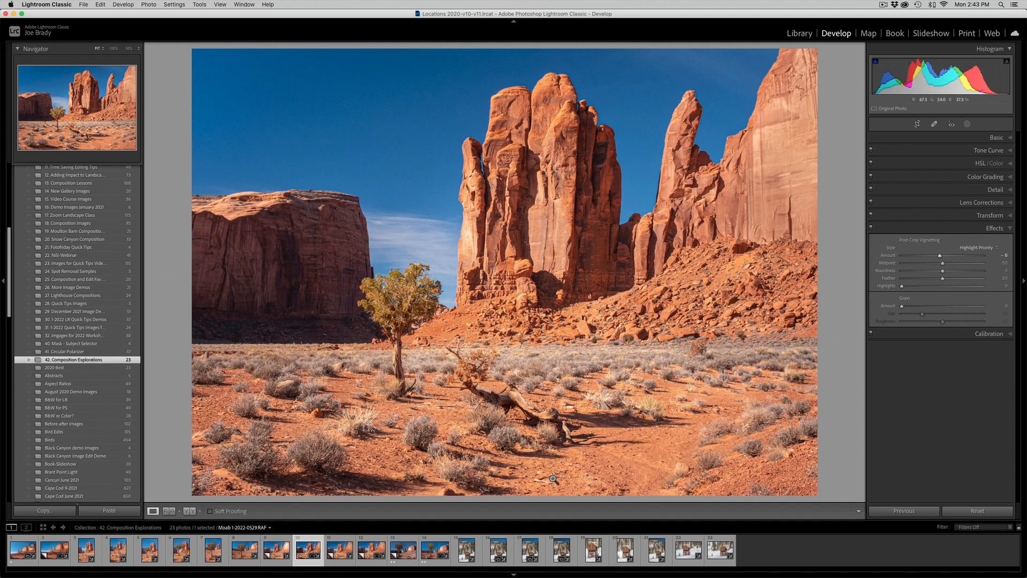
# - Create two virtual copies of the edited photo and select Copy 4
pyautogui.press('super+apostrophe')
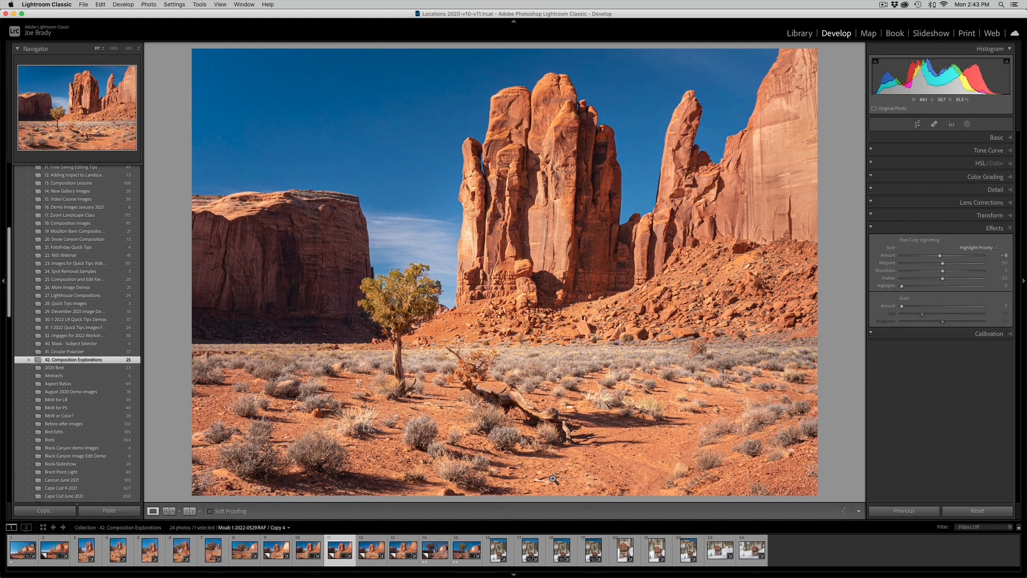
pyautogui.press('super+apostrophe')
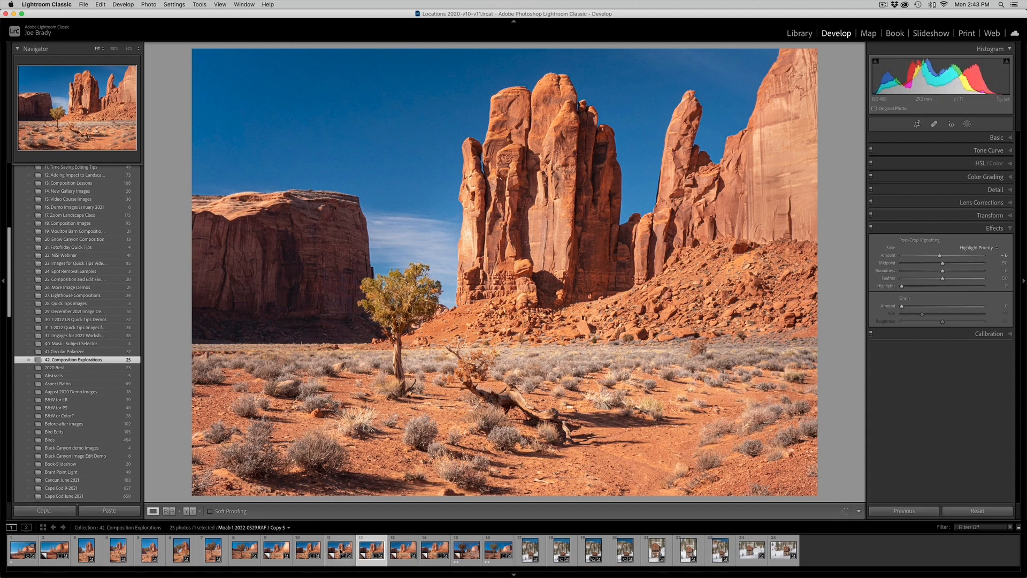
pyautogui.click(341, 550)
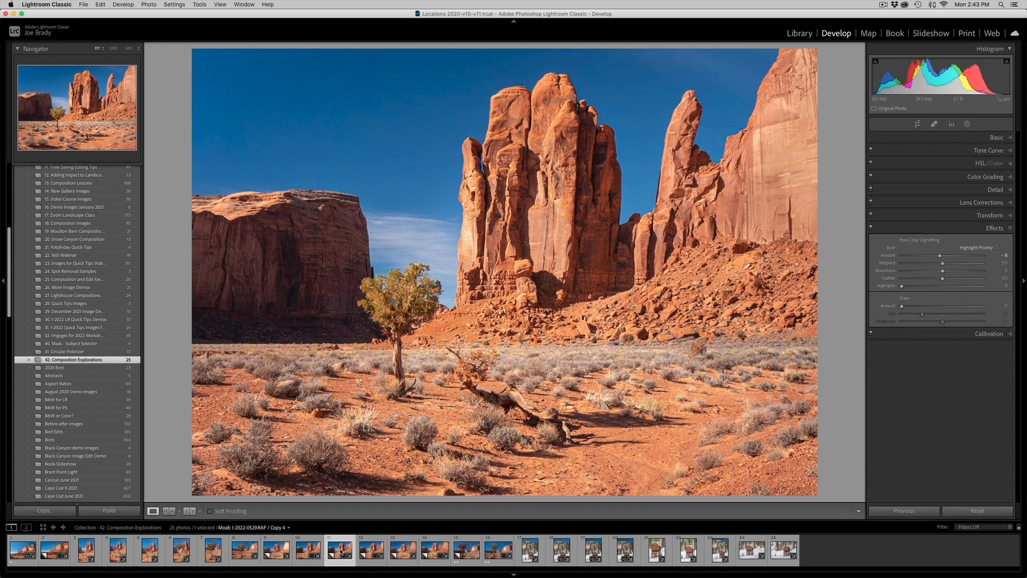
# - Crop Copy 4 to a vertical 4 x 5 / 8 x 10 frame around the tree, fallen log and central rock towers
pyautogui.press('r')
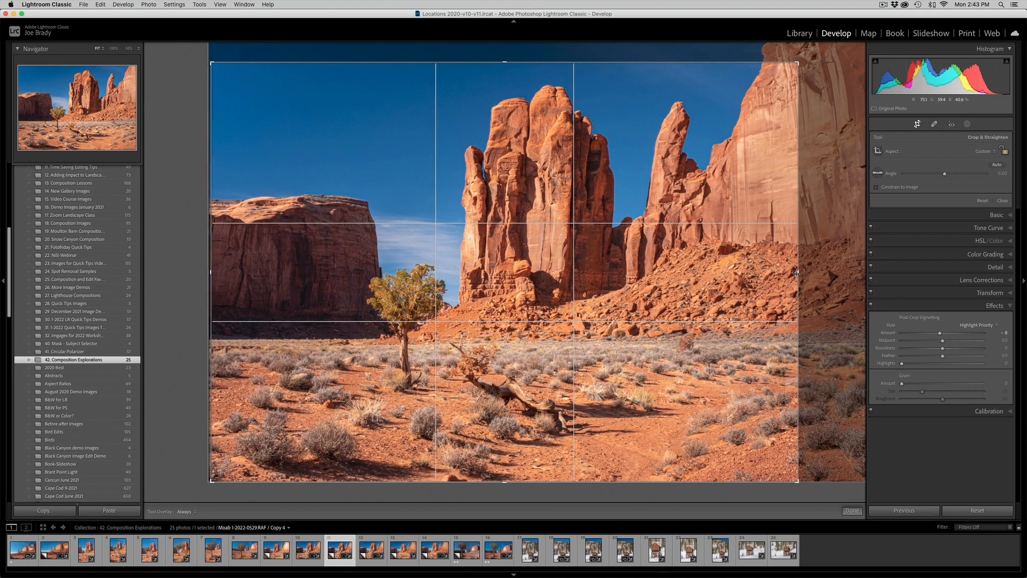
pyautogui.moveTo(799, 283); pyautogui.dragTo(731, 269)
pyautogui.moveTo(270, 271); pyautogui.dragTo(319, 261)
pyautogui.click(983, 152)
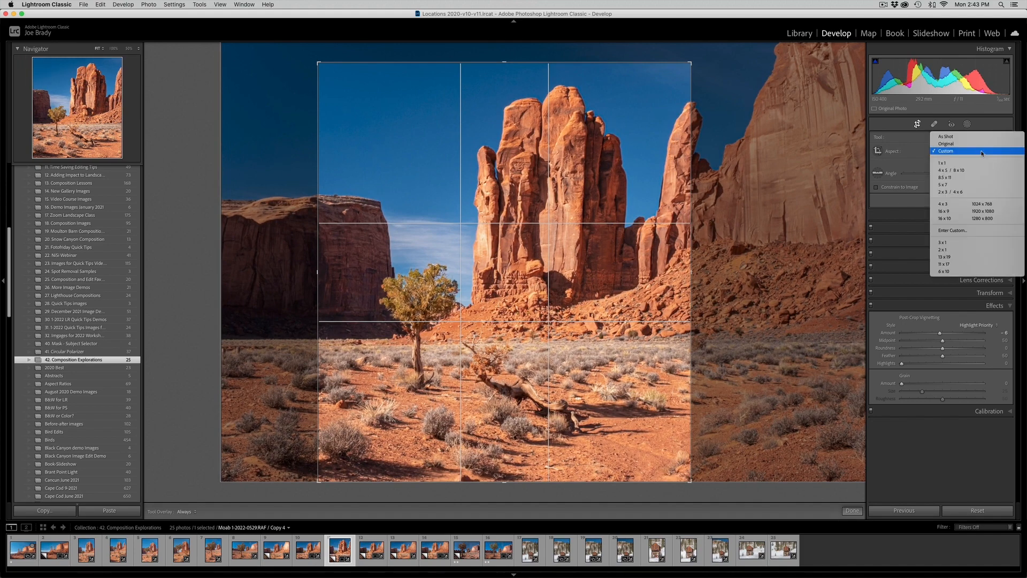
pyautogui.click(976, 169)
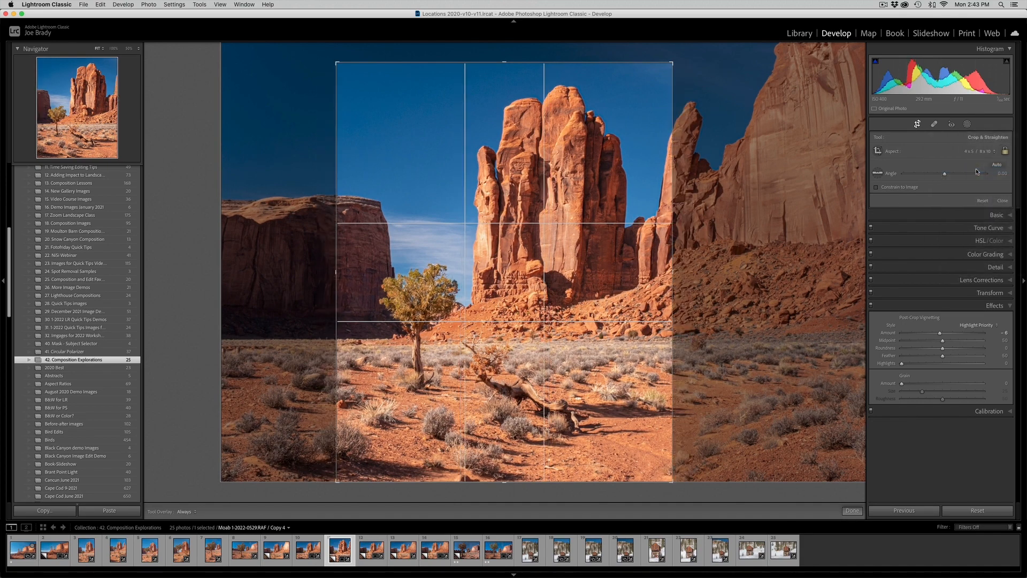
pyautogui.moveTo(630, 192); pyautogui.dragTo(630, 191)
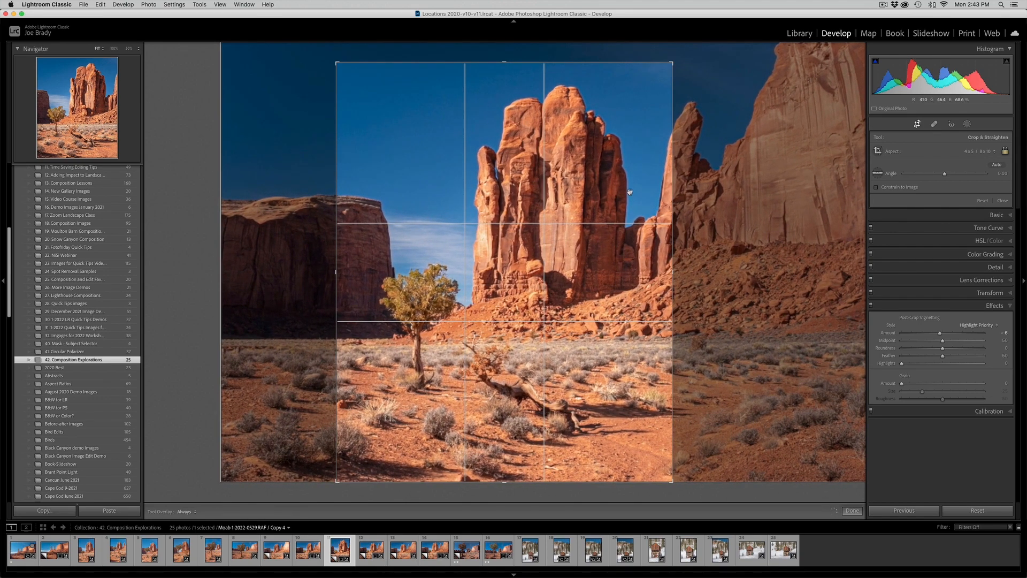
pyautogui.press('Return')
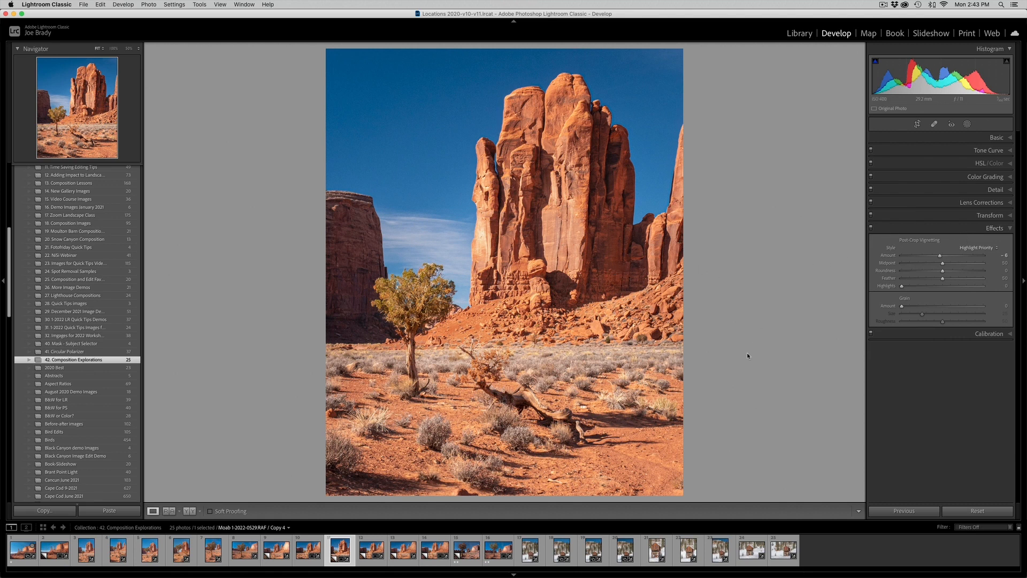
# - Select the uncropped Copy 5 and compare its original and edited versions in full-screen view
pyautogui.click(371, 546)
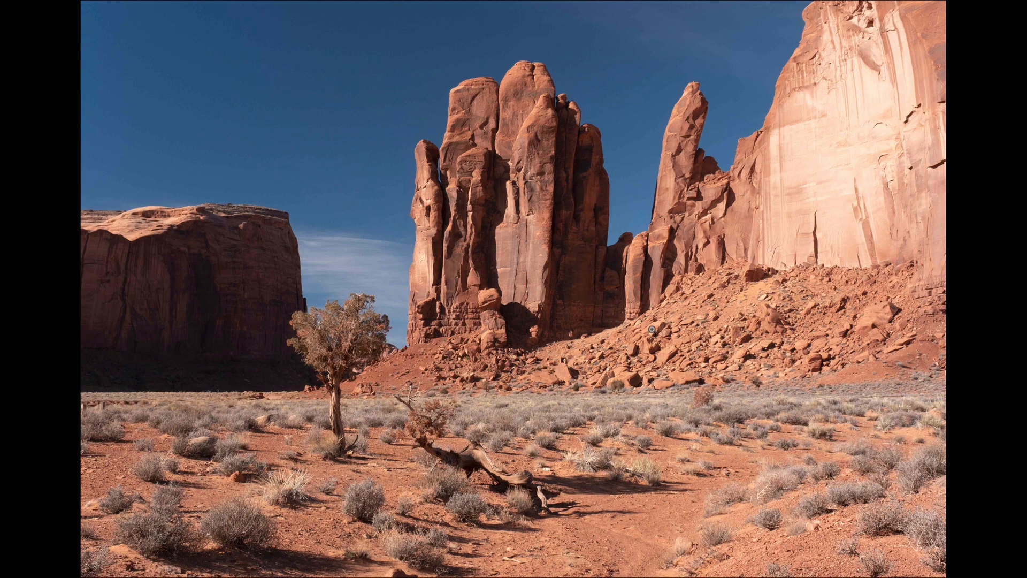
pyautogui.press('\\')
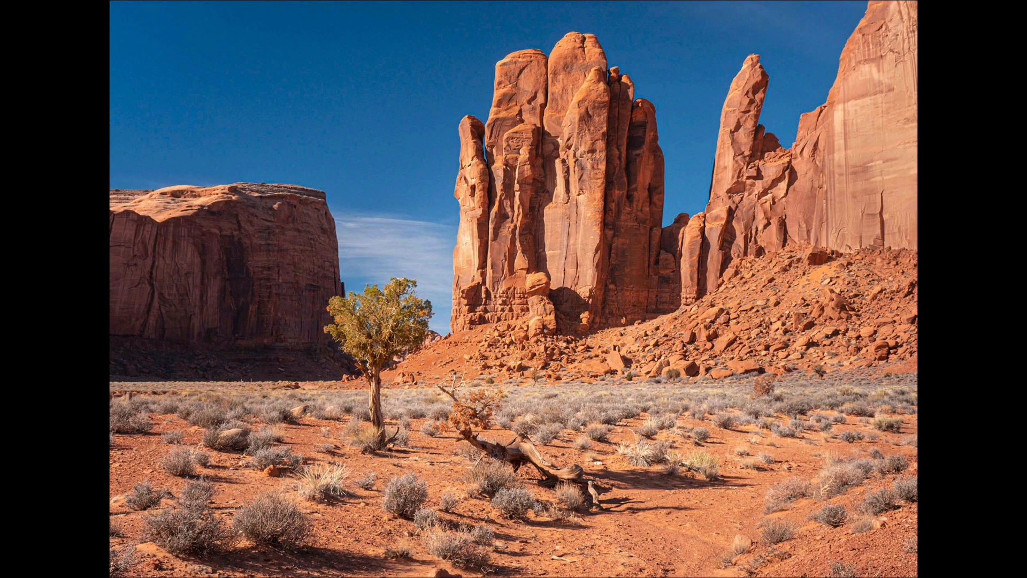